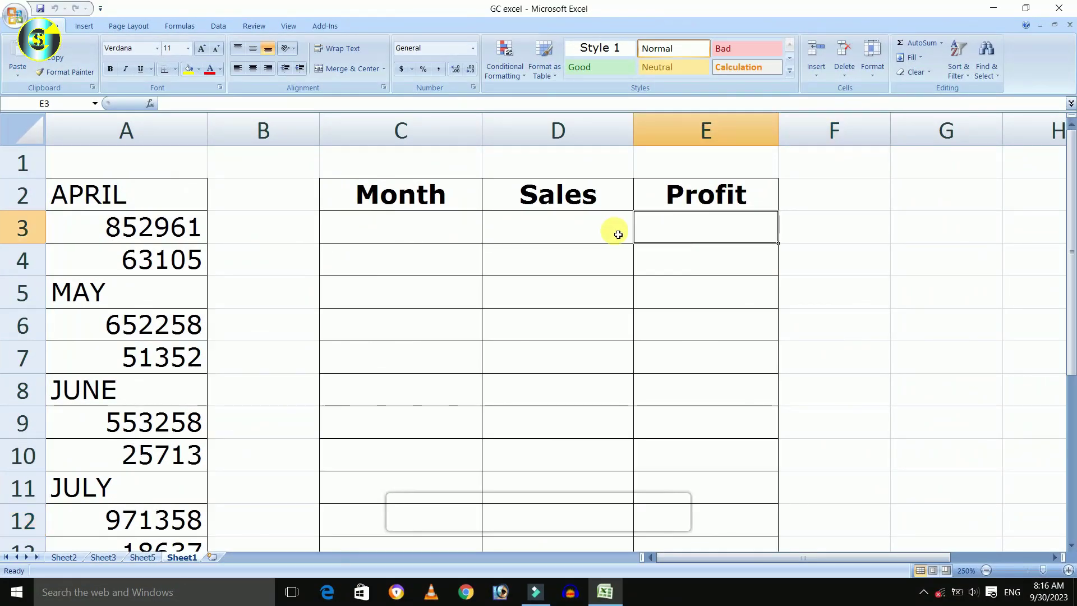
Step: Point out April and May source values in A2:A7 and the empty table cells C3:E7
left_click_drag(616, 234, 536, 236)
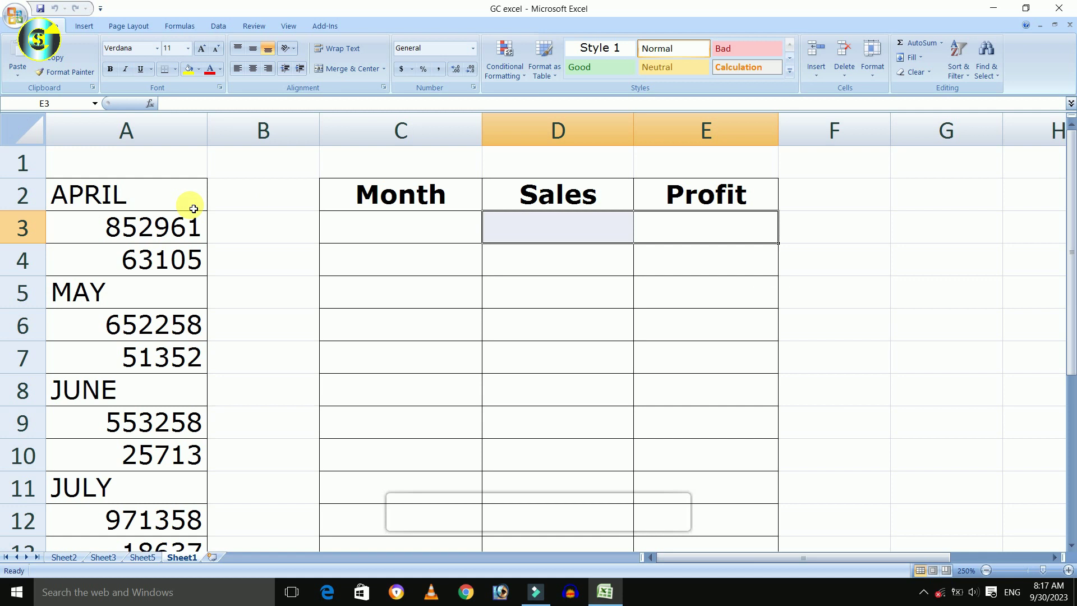
left_click_drag(184, 205, 175, 354)
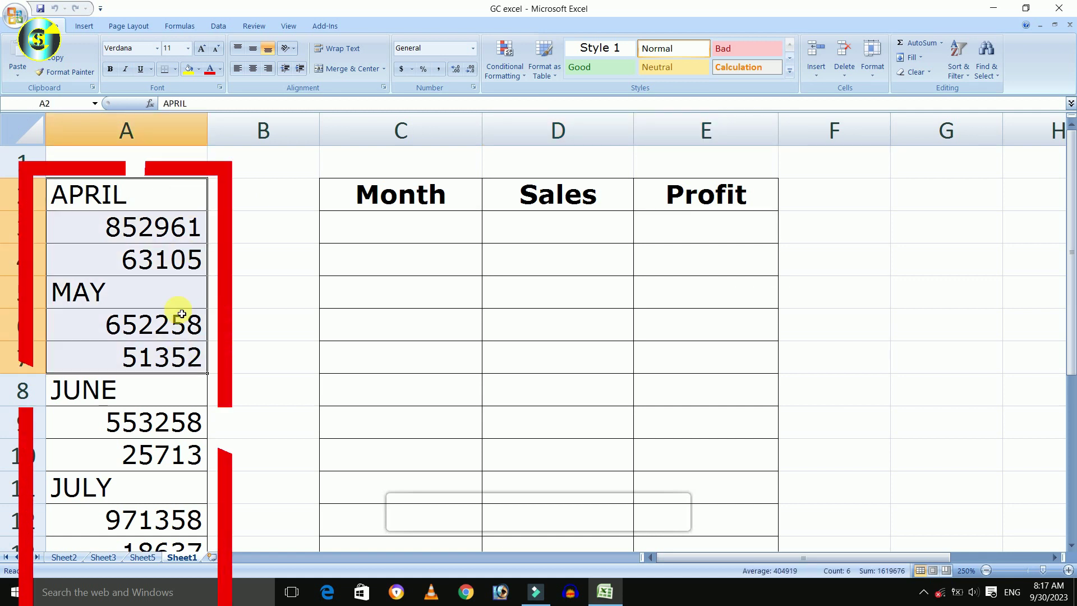
left_click(150, 394)
left_click(141, 194)
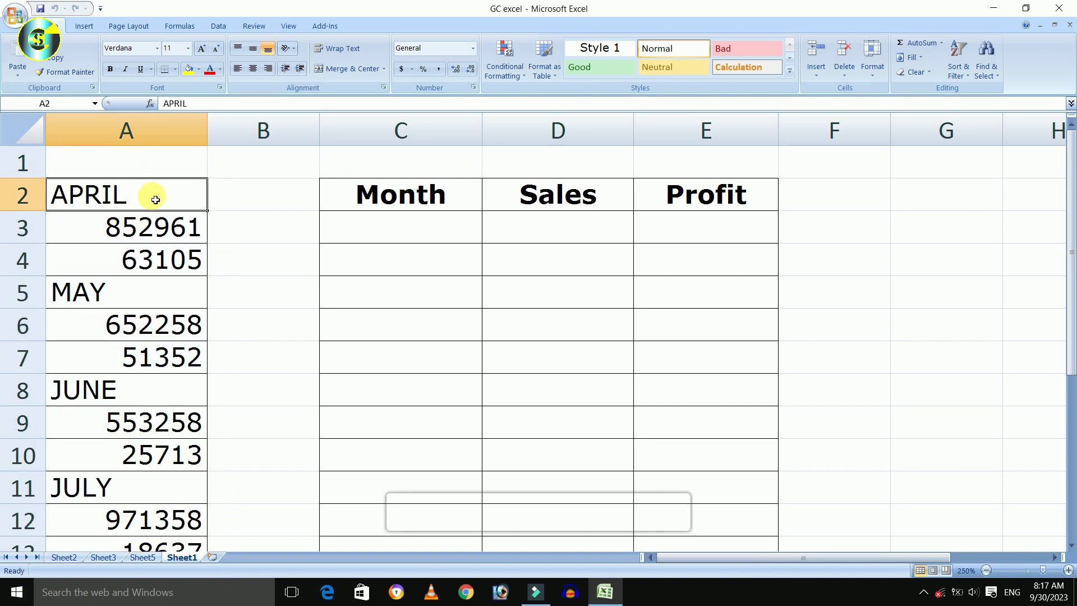
left_click(99, 231)
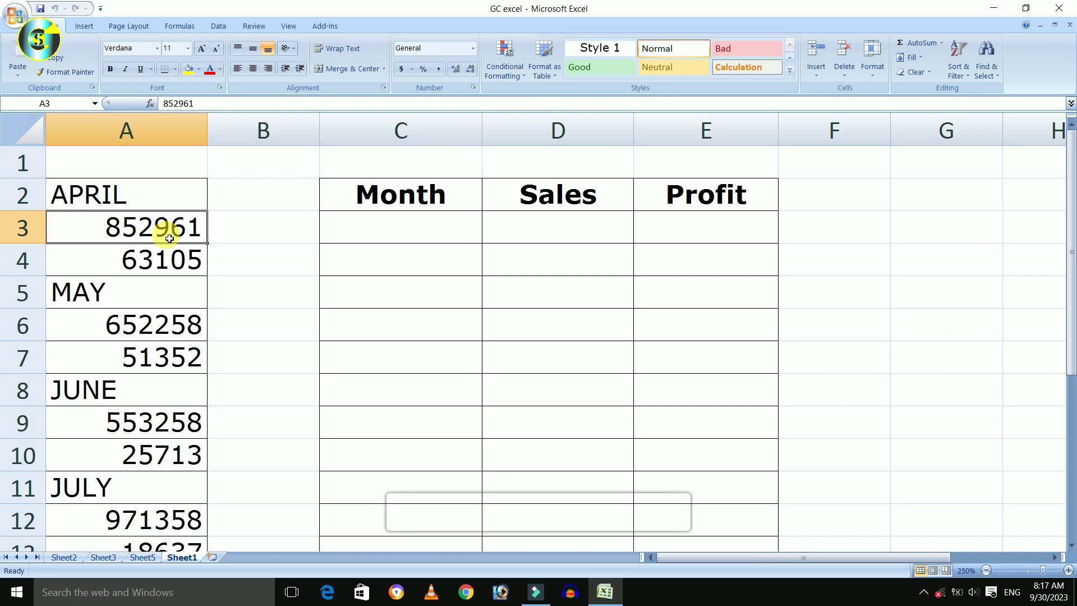
left_click(146, 261)
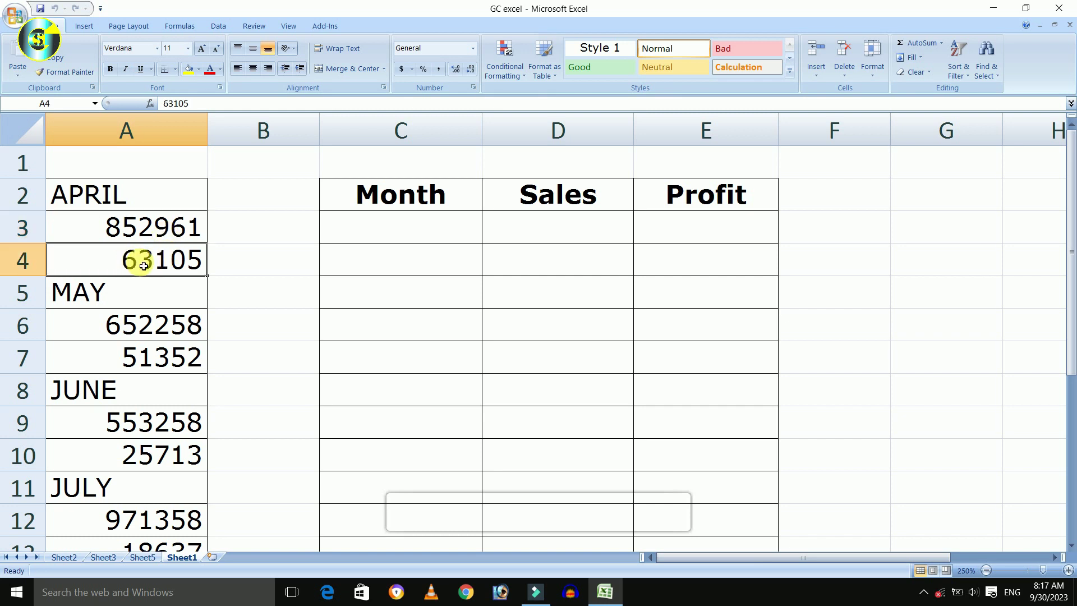
left_click(112, 299)
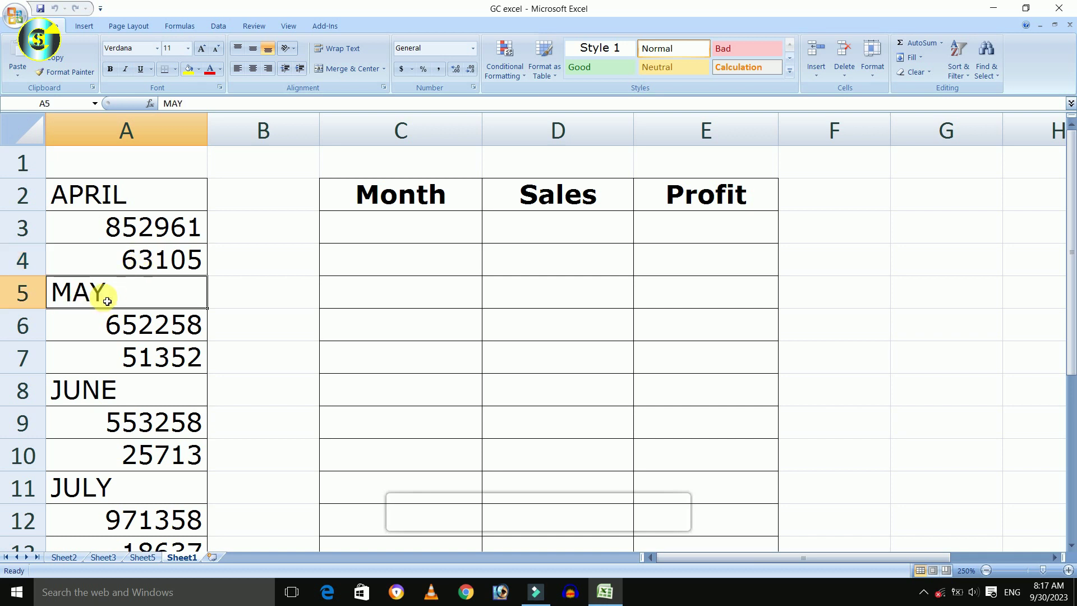
left_click(121, 323)
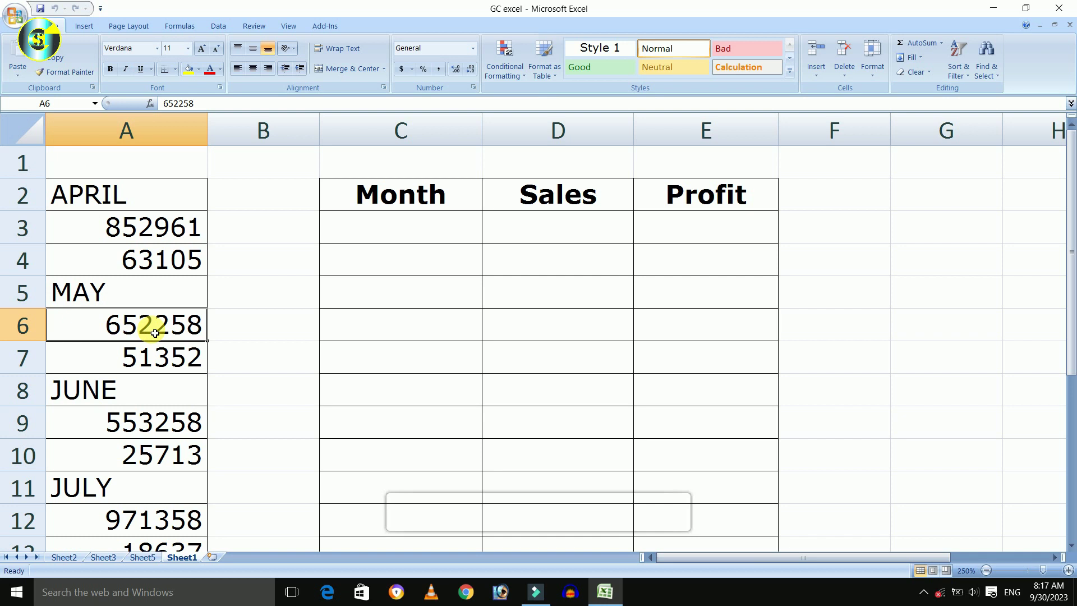
left_click(148, 358)
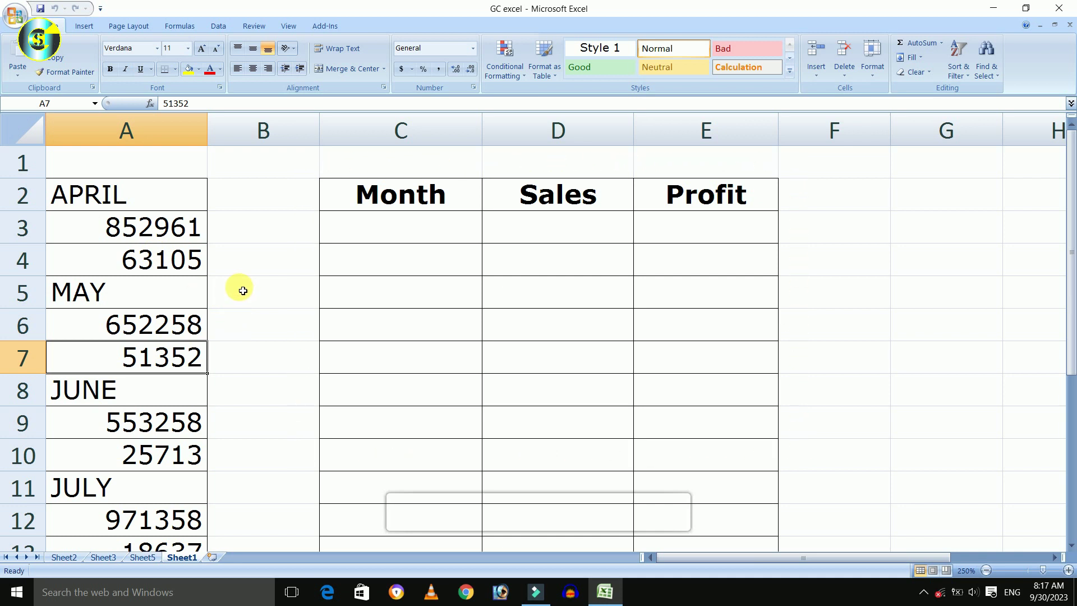
left_click_drag(355, 231, 369, 337)
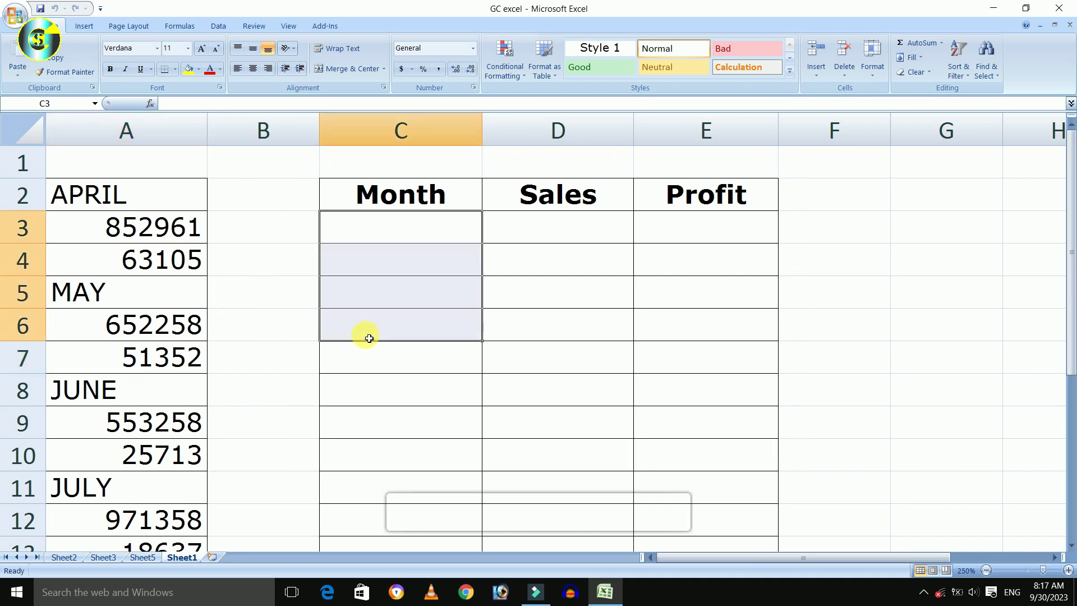
left_click_drag(550, 227, 550, 332)
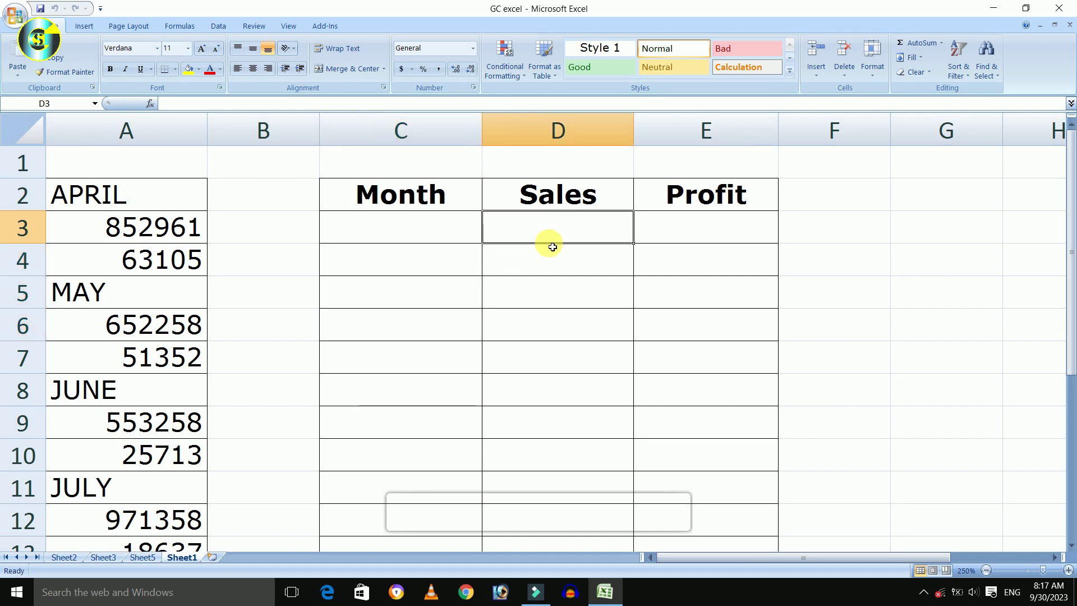
left_click_drag(692, 230, 701, 349)
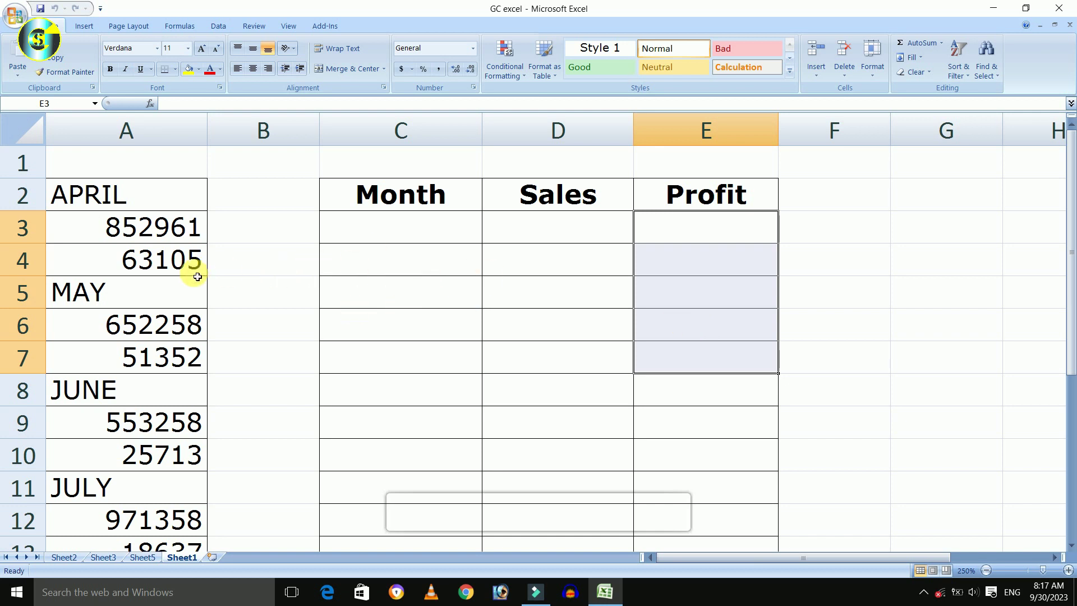
Step: Enter A2 in C3, A3 in D3 and A4 in E3
left_click(364, 236)
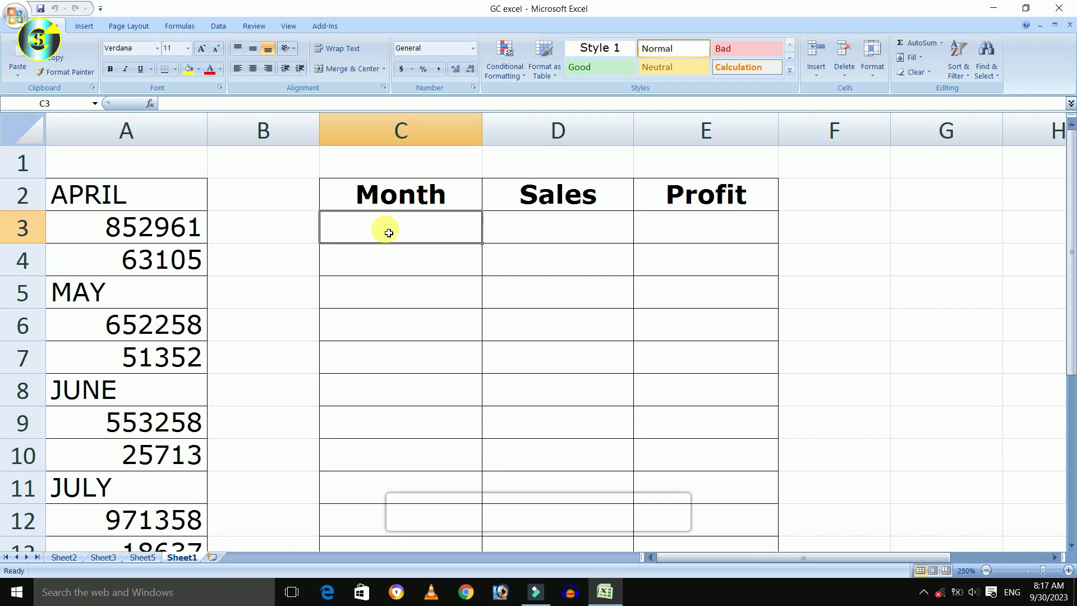
type("A2")
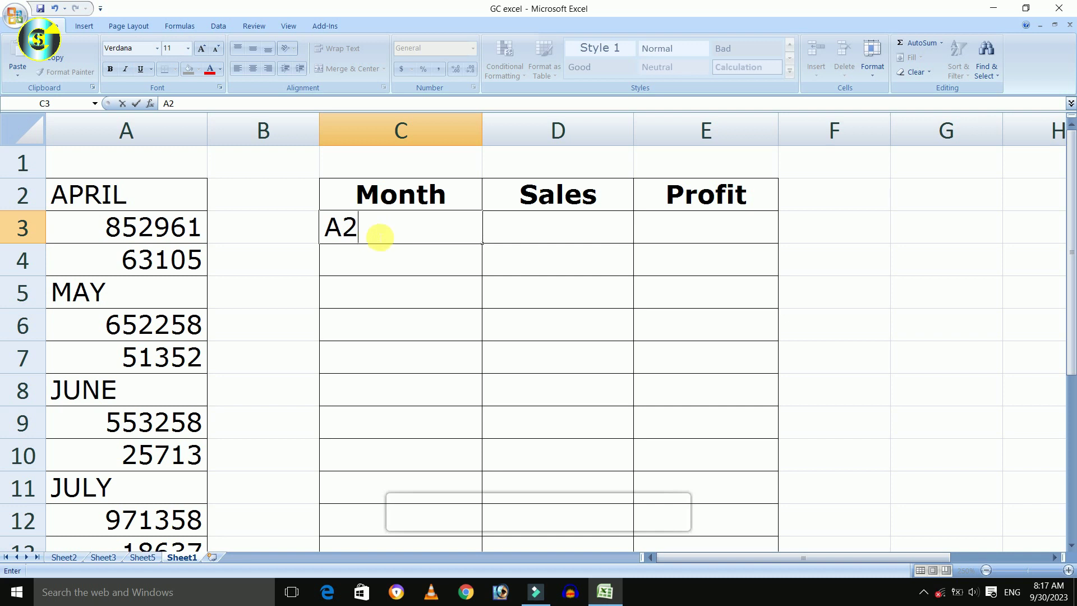
left_click(531, 236)
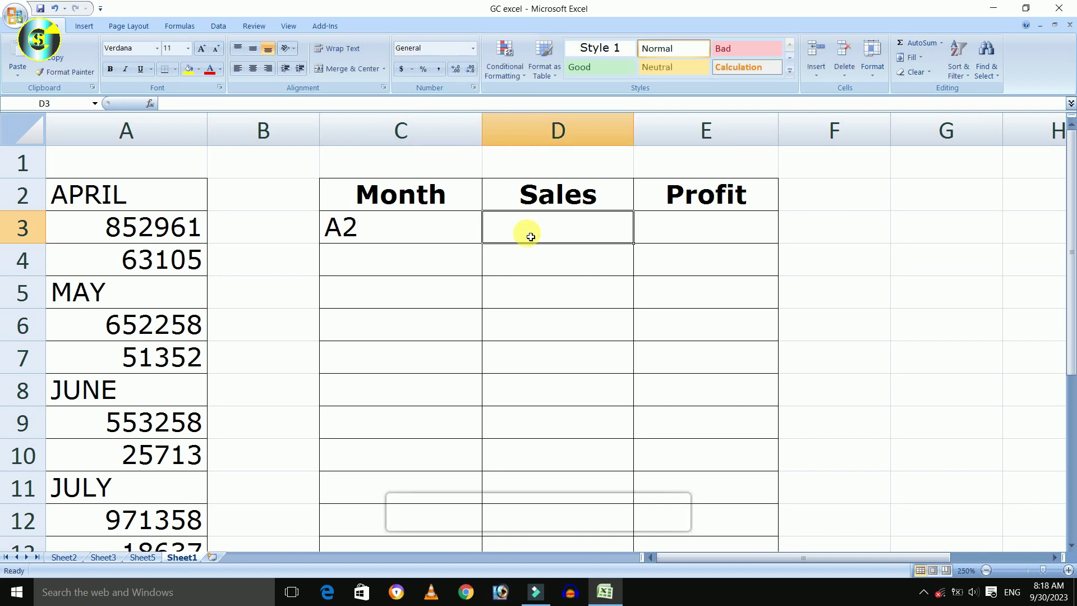
type("A3")
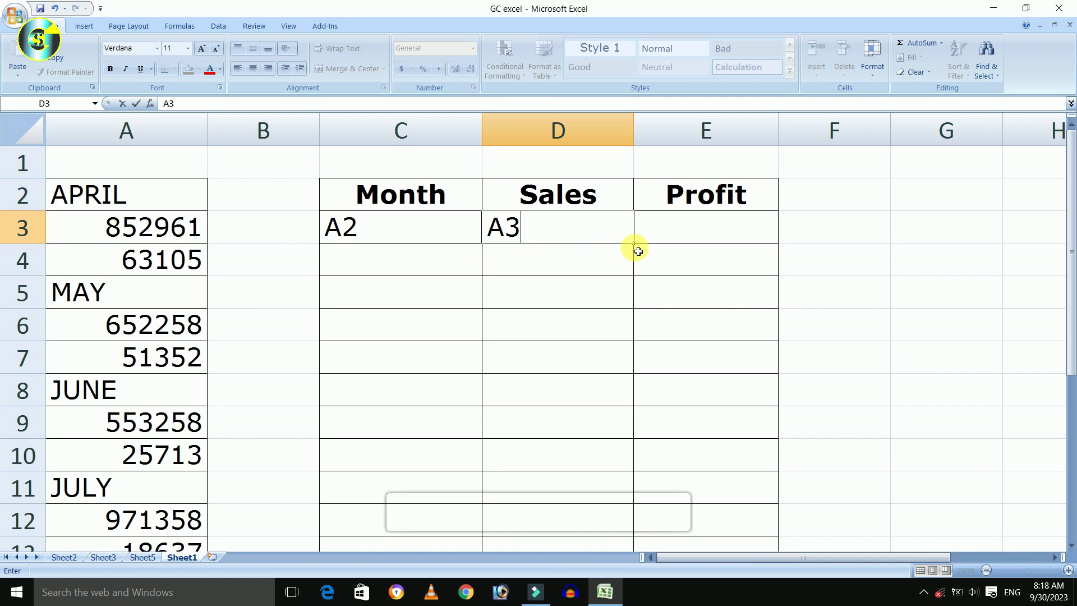
left_click(651, 239)
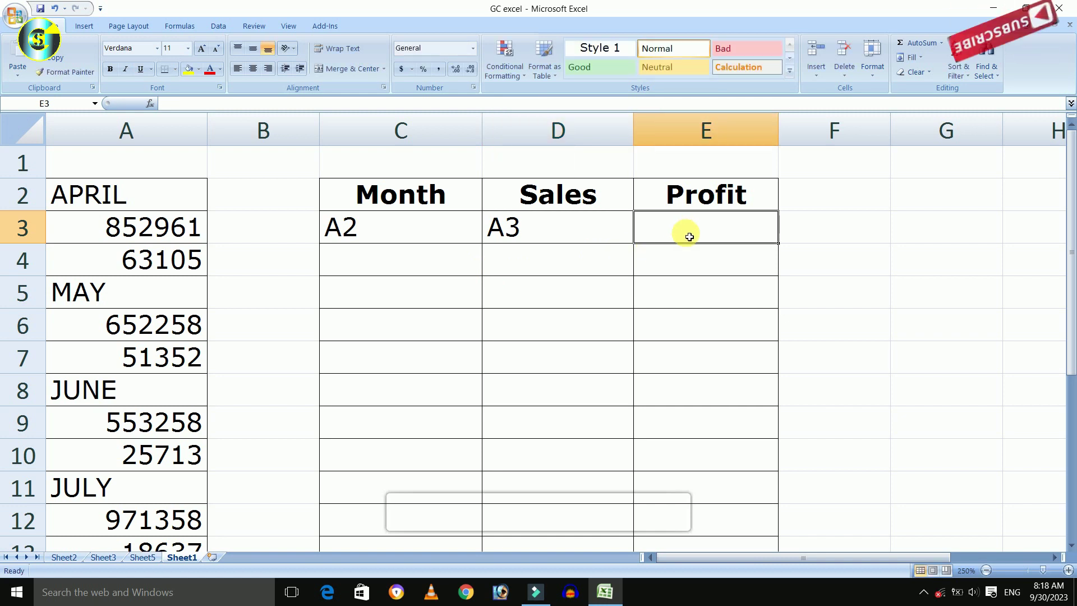
type("A")
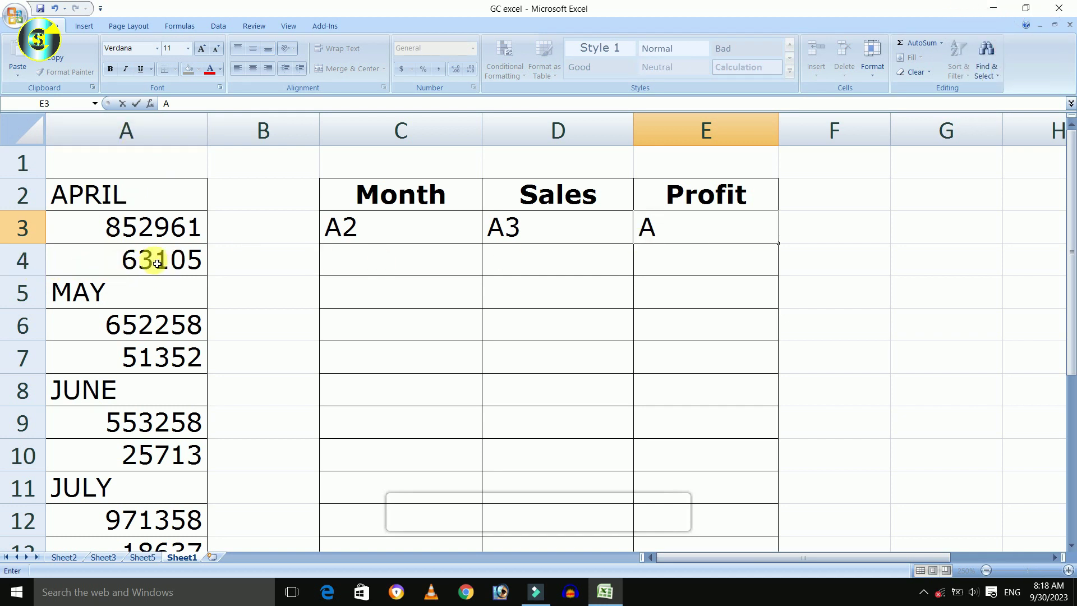
type("4")
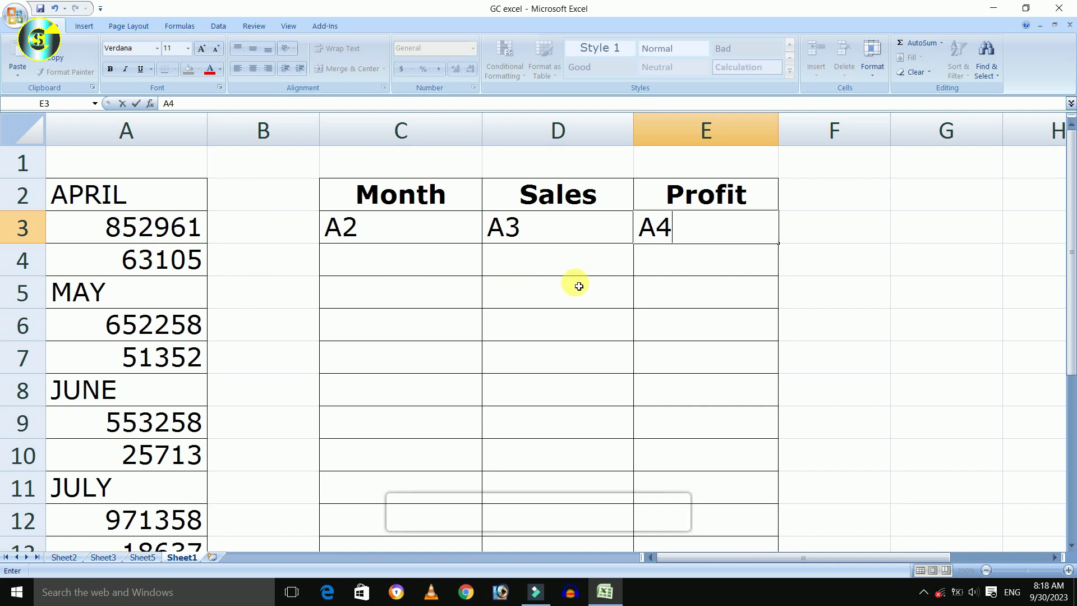
left_click(561, 271)
left_click(437, 268)
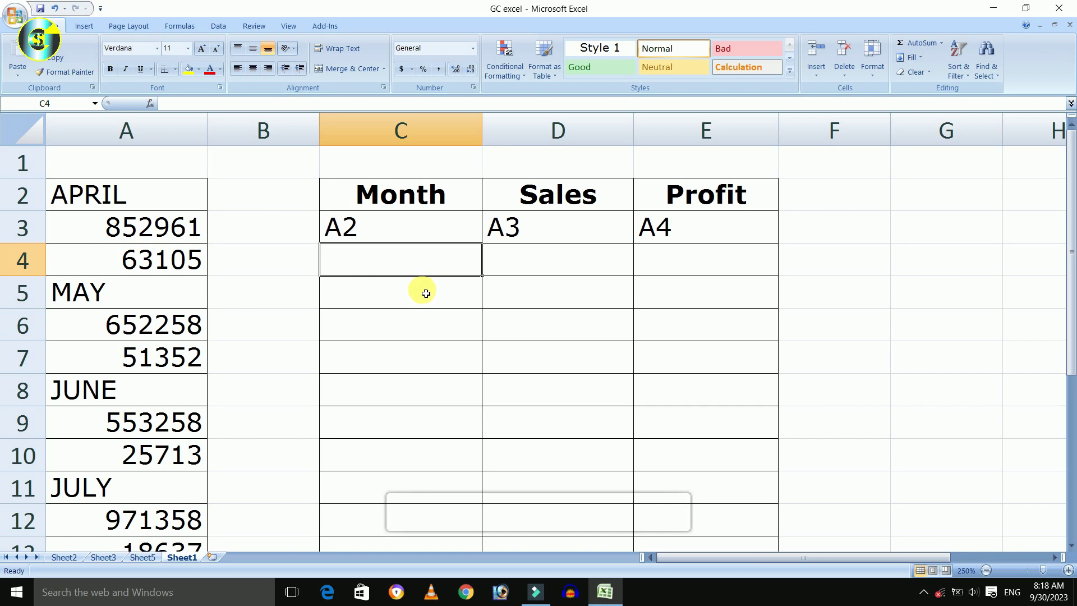
Step: Enter May's references A5, A6 and A7 in C4, D4 and E4
type("A")
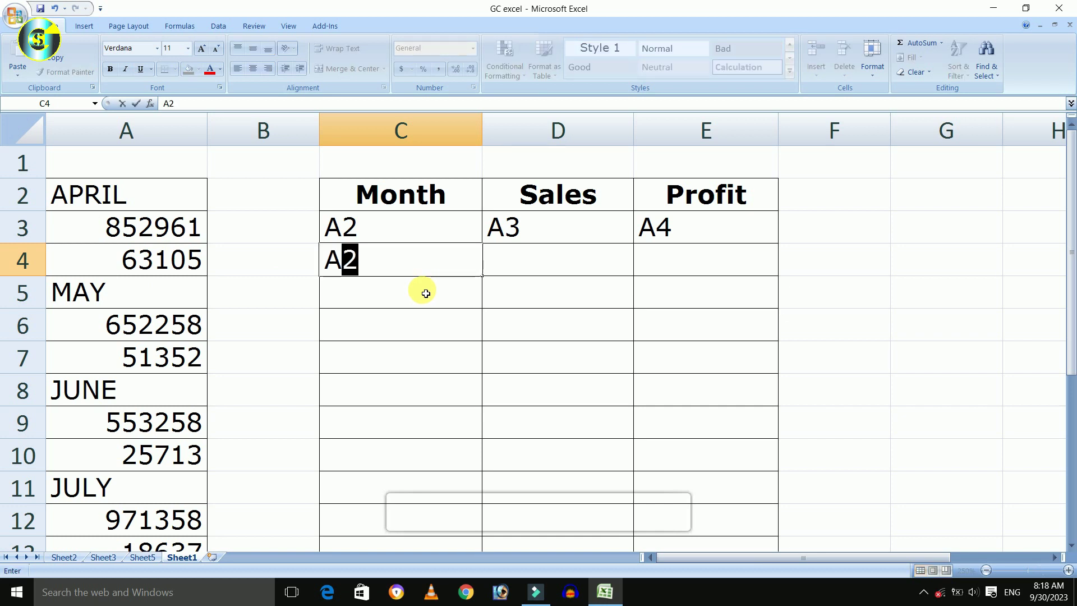
type("5")
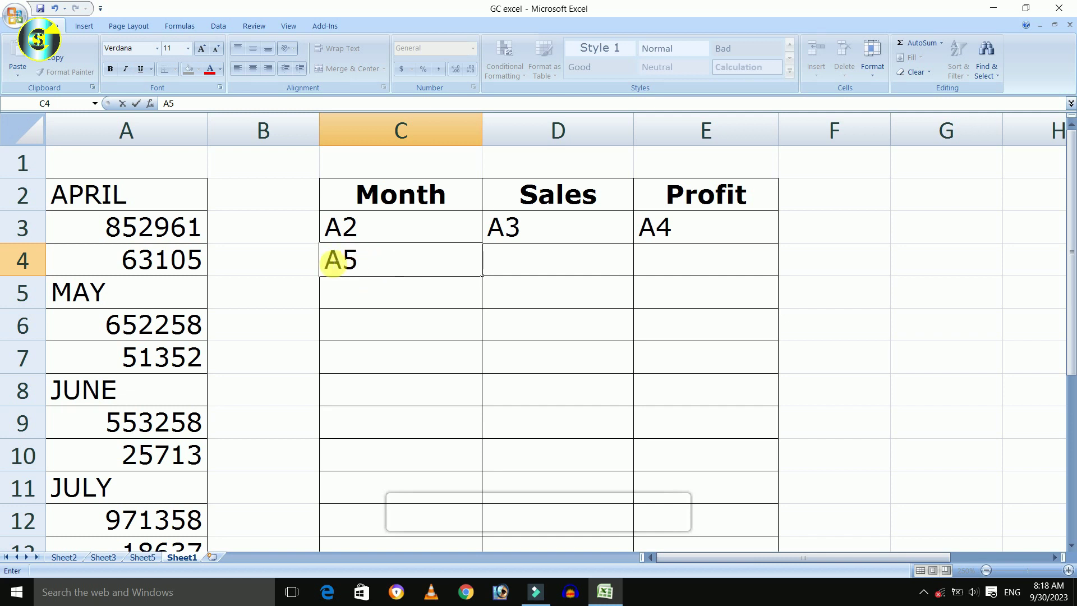
key("Tab")
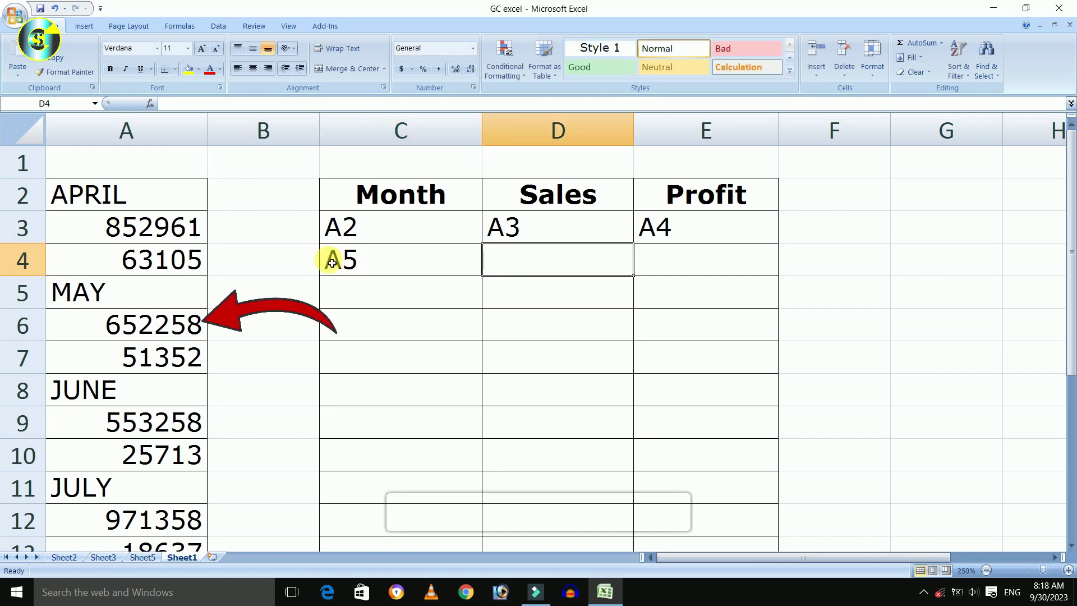
left_click(143, 325)
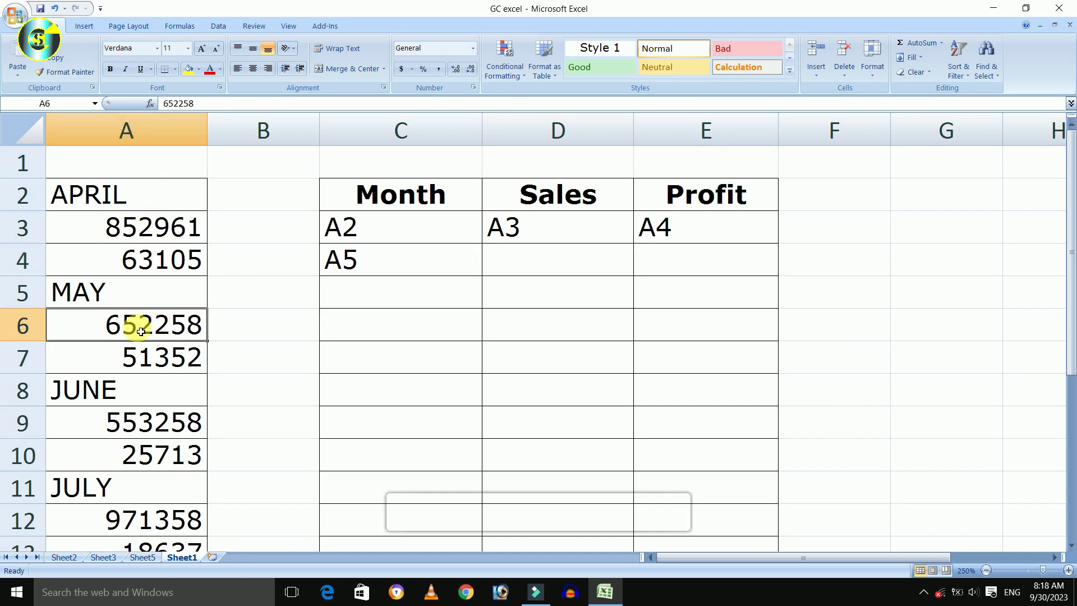
left_click(512, 267)
type("A")
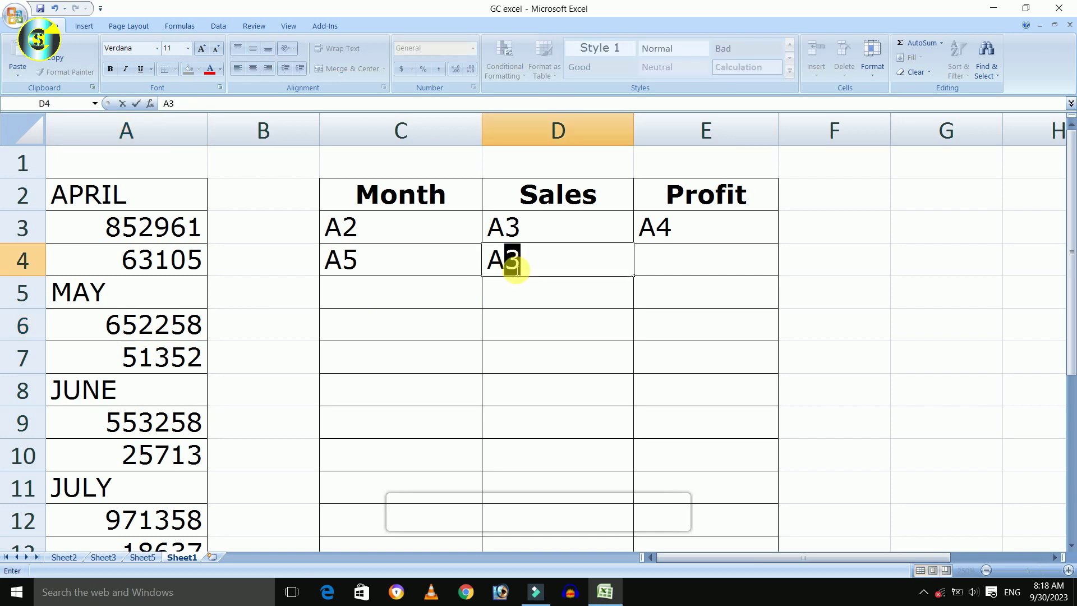
type("6")
key("Tab")
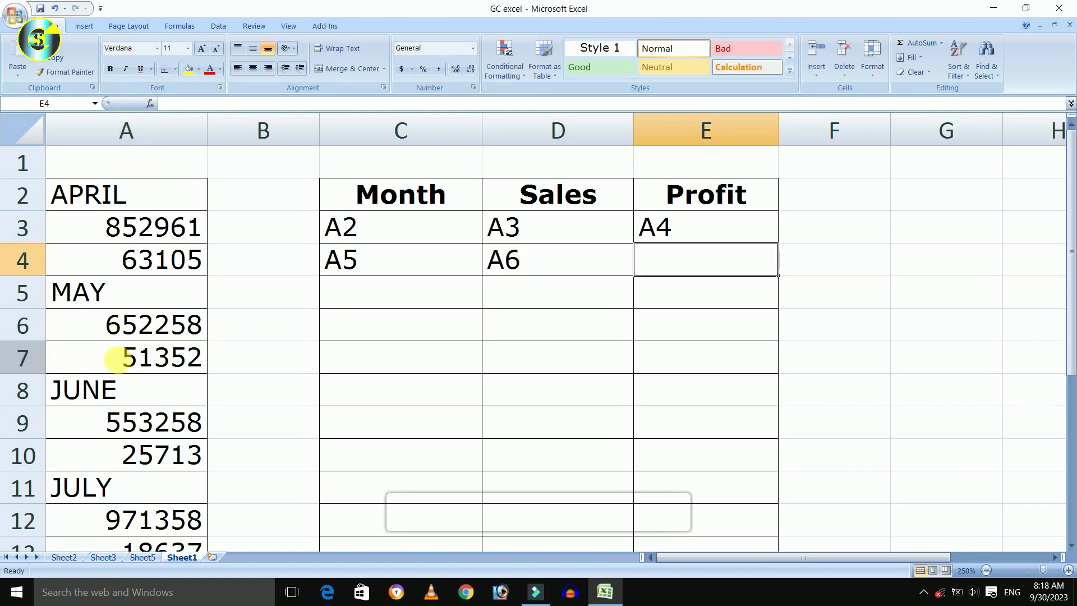
type("A7")
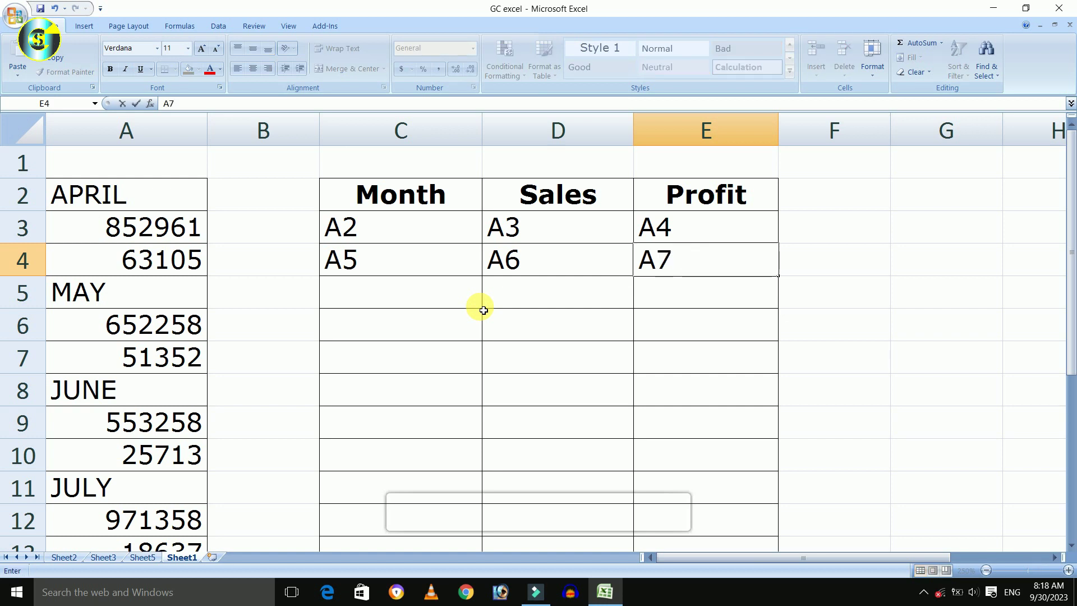
key("Return")
left_click(463, 299)
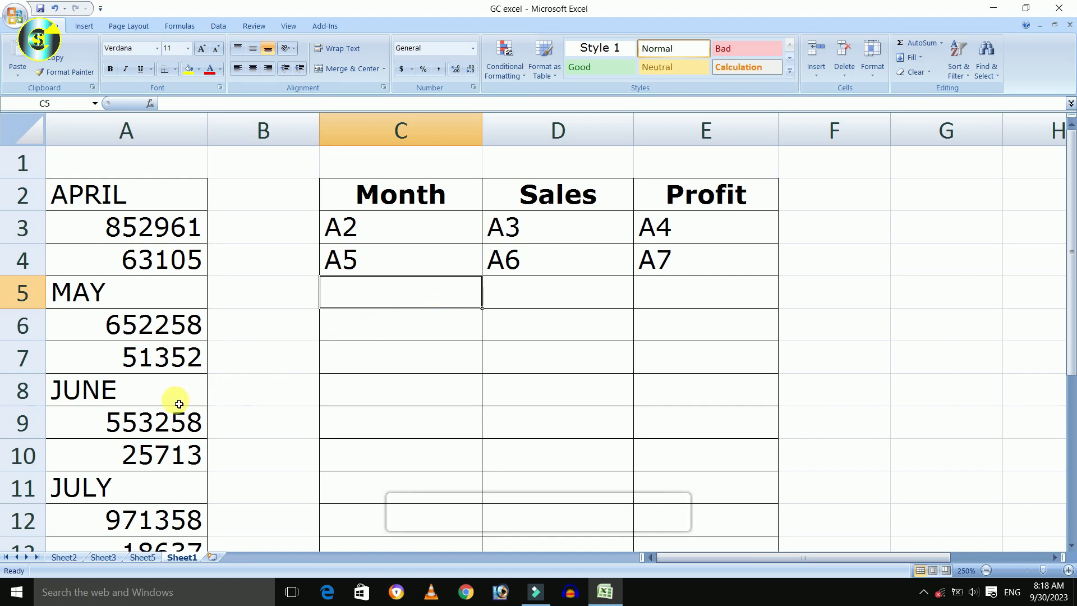
left_click(122, 397)
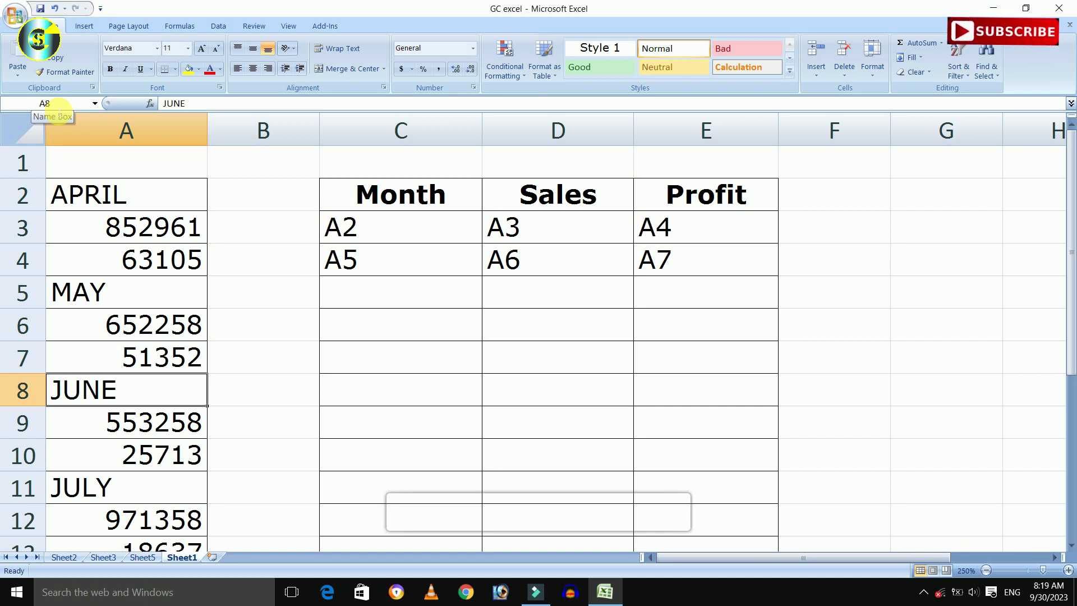
left_click(363, 297)
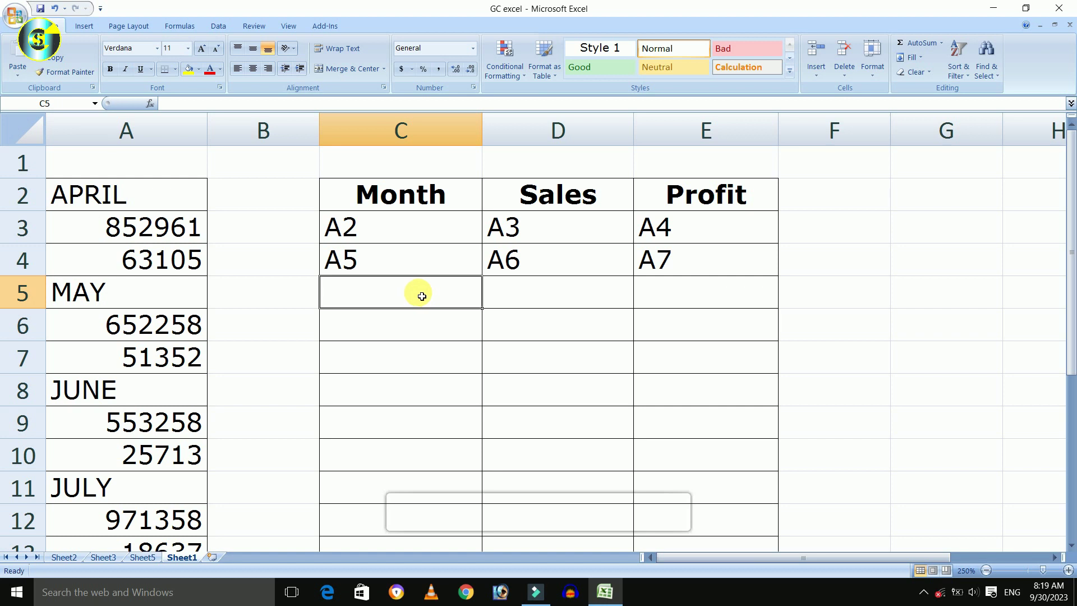
left_click(391, 238)
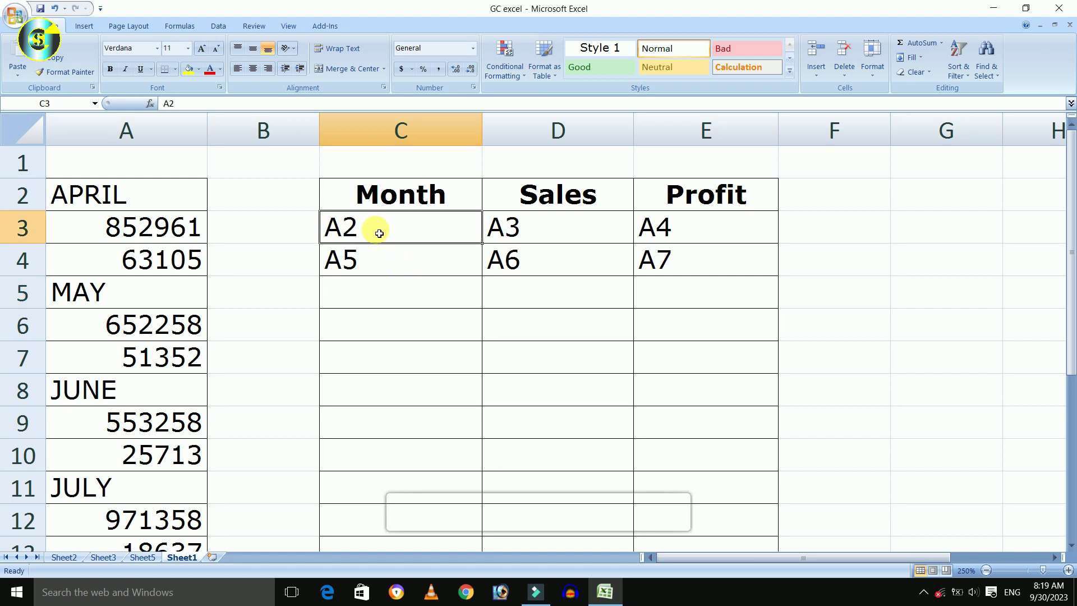
Step: Prefix C3, D3 and E3 with GT, making GTA2, GTA3 and GTA4
double_click(379, 233)
key("Home")
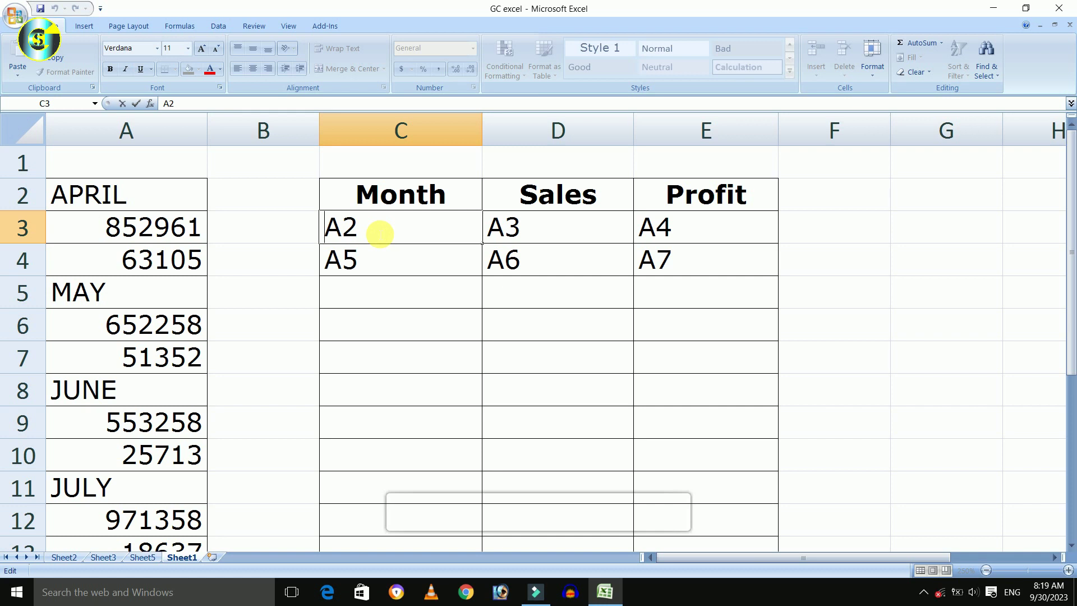
type("GT")
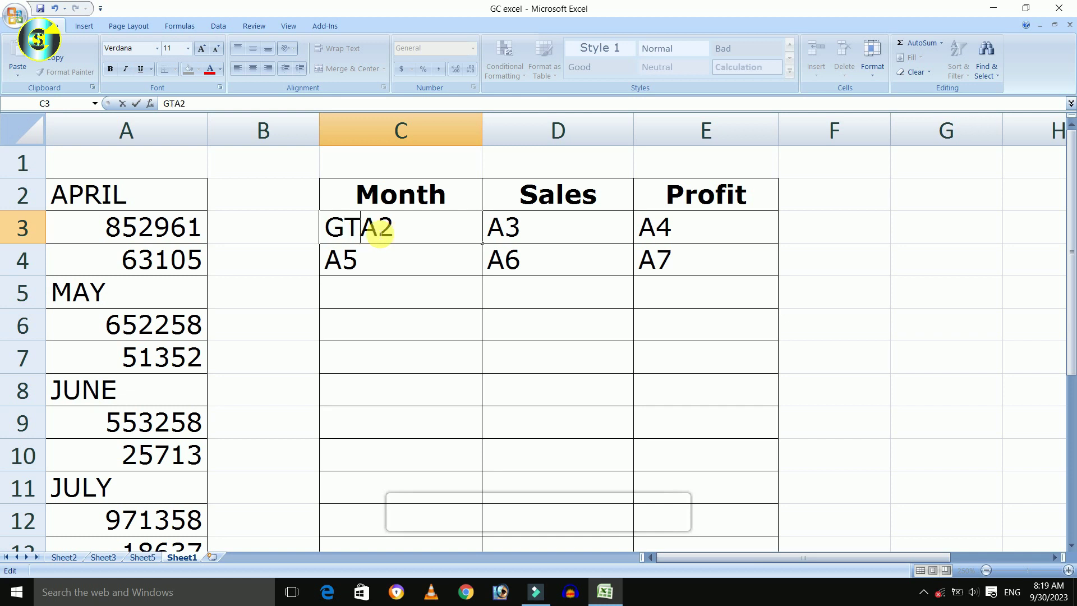
key("Tab")
double_click(521, 233)
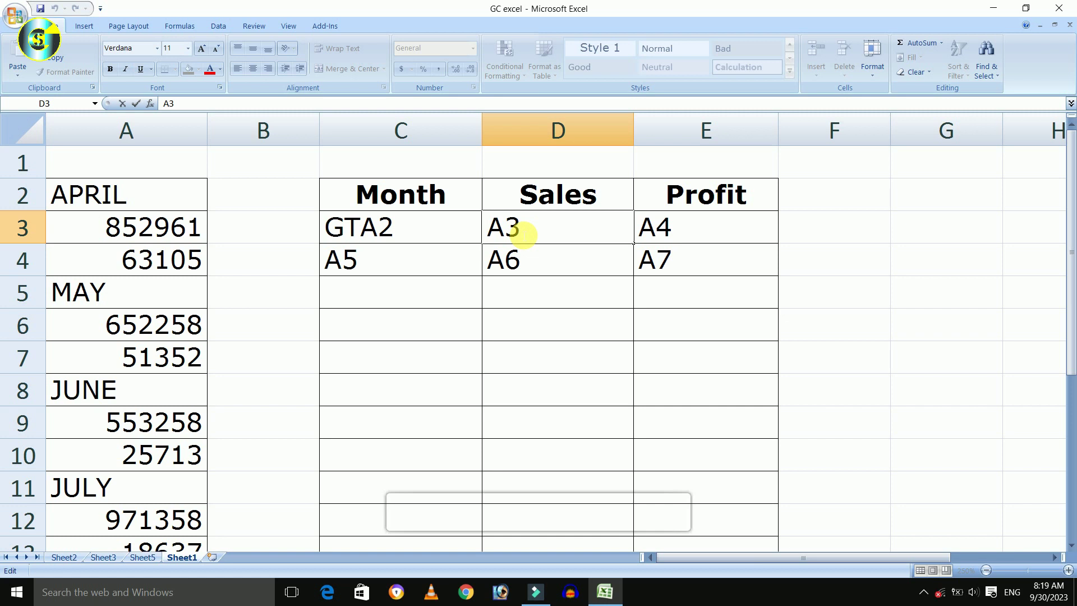
type("GT")
key("Tab")
double_click(657, 228)
type("GT")
key("Return")
Step: Prefix C4, D4 and E4 with GT, making GTA5, GTA6 and GTA7
double_click(470, 264)
key("Home")
type("GT")
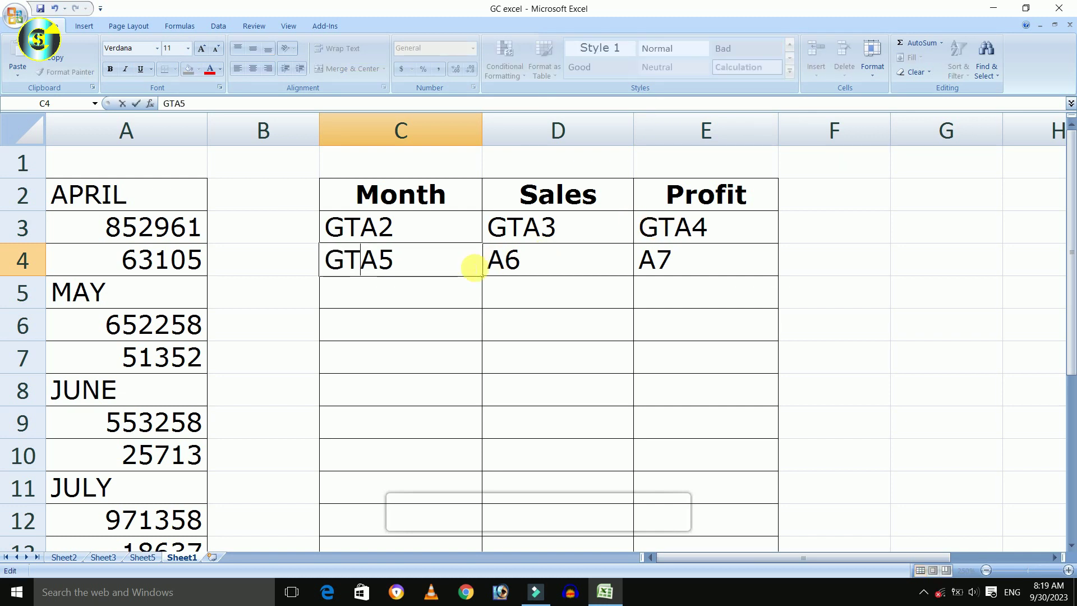
key("Tab")
key("F2")
key("Home")
type("GT")
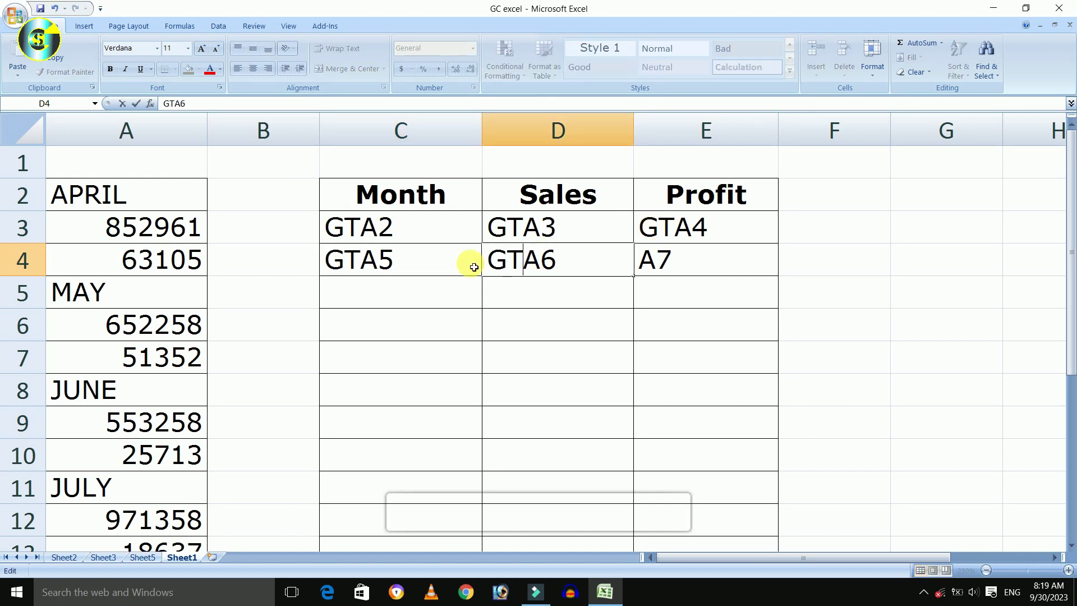
key("Tab")
key("F2")
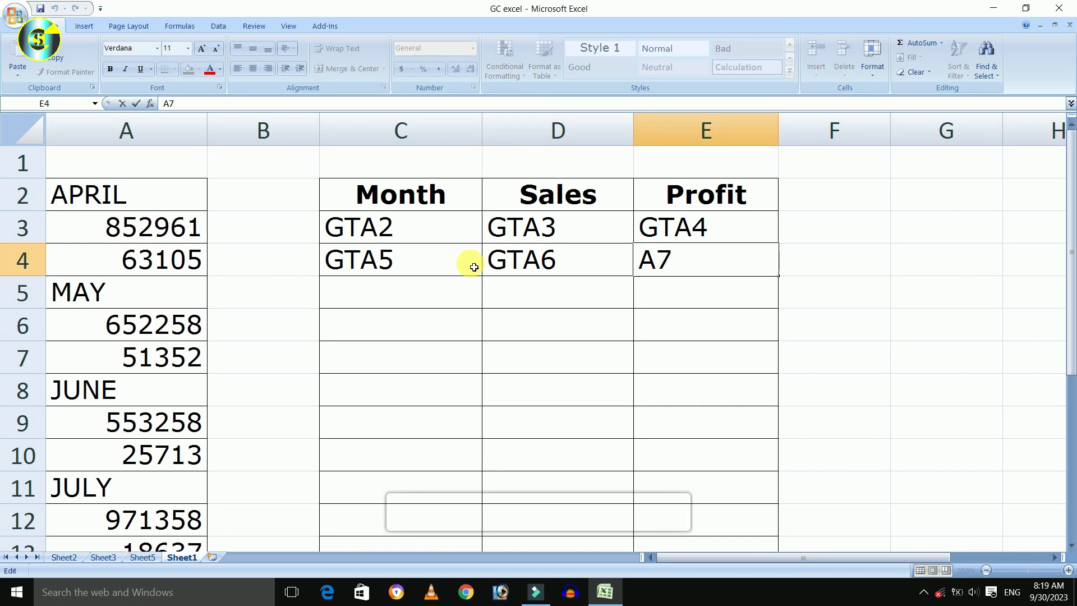
type("GT")
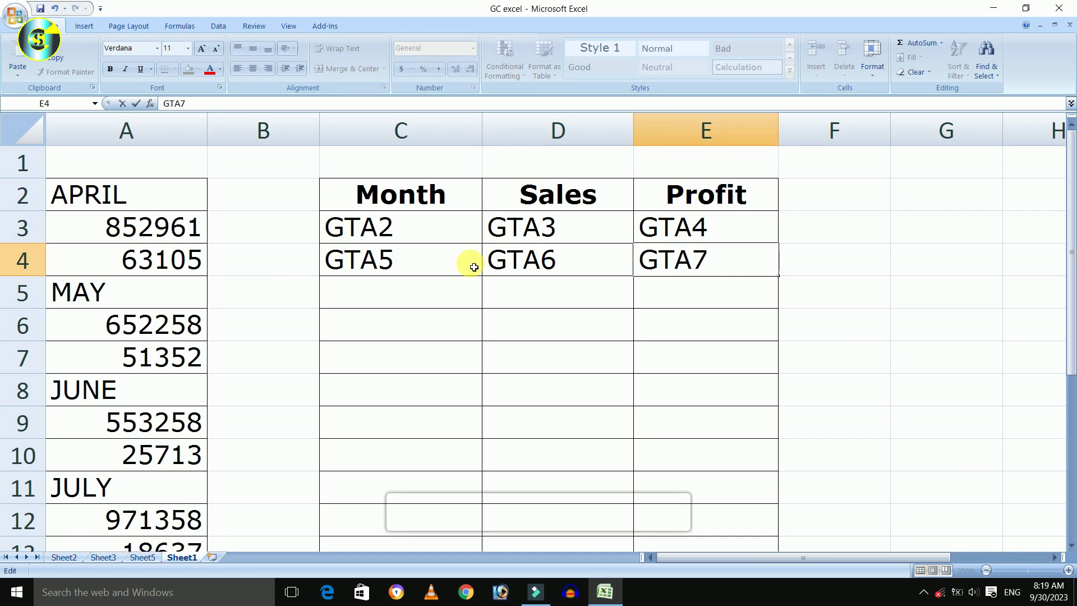
key("Return")
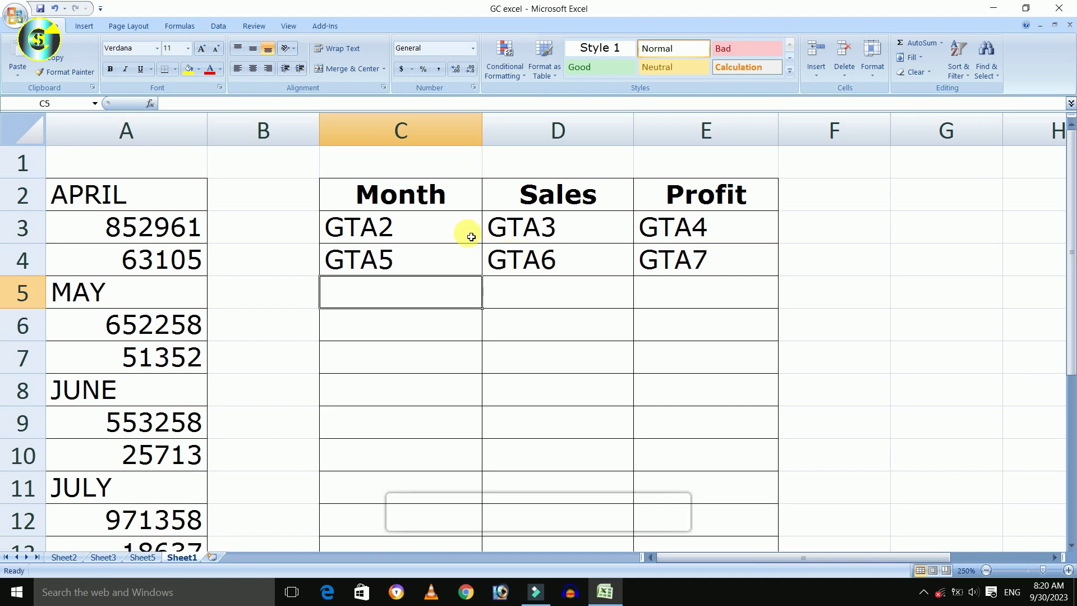
Step: Fill C3:E4 down to row 18, continuing the sequence GTA2 through GTA49
left_click_drag(466, 231, 524, 257)
left_click_drag(609, 259, 686, 259)
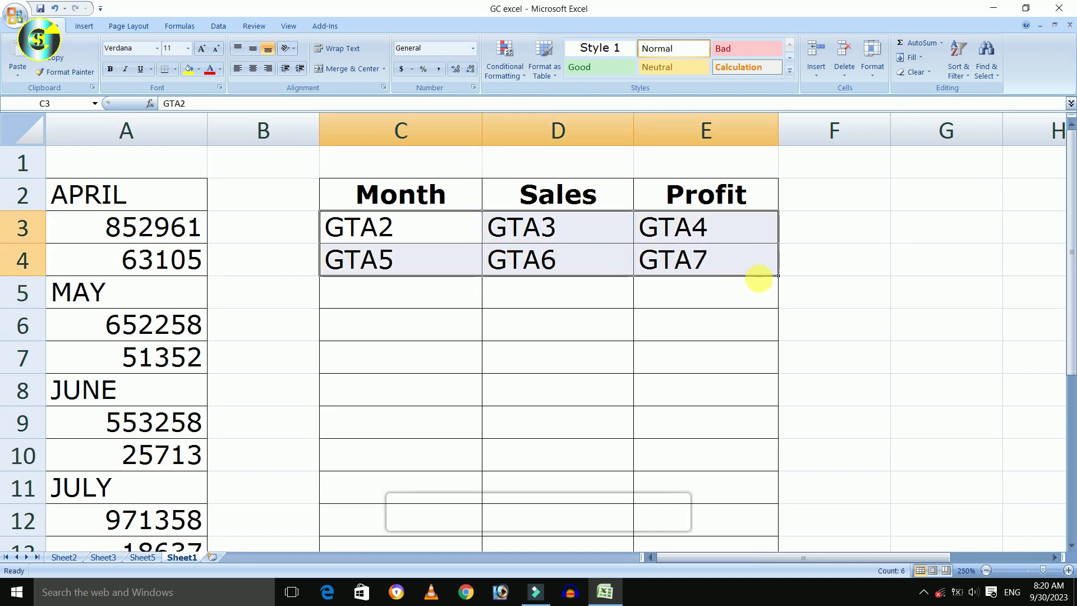
left_click_drag(784, 281, 789, 467)
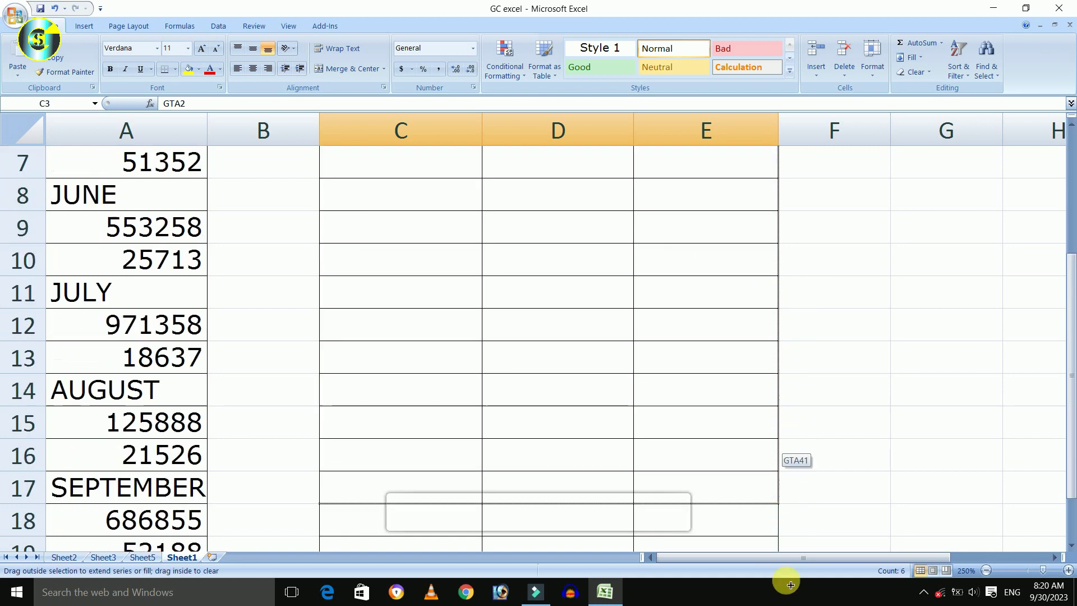
mouse_move(789, 467)
left_mouse_down()
mouse_move(789, 510)
mouse_move(795, 438)
left_mouse_up()
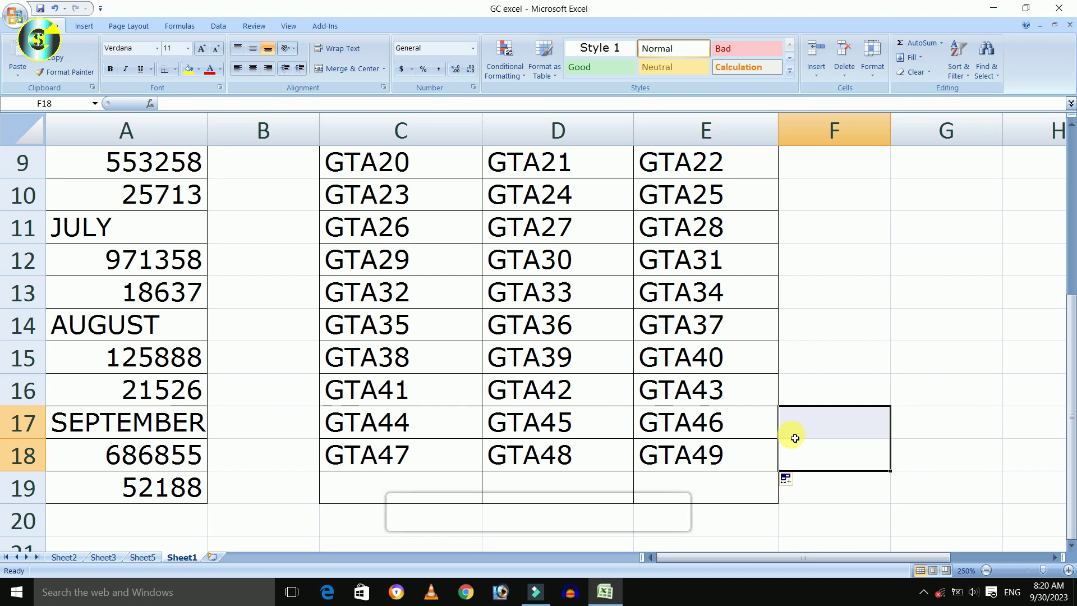
left_click(740, 459)
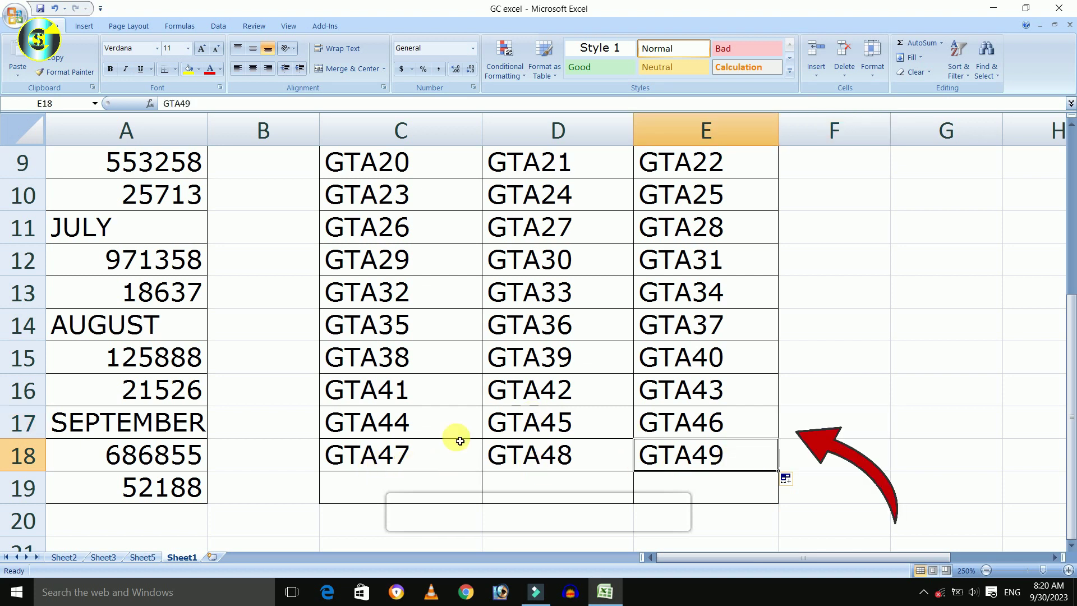
scroll(518, 438, "up", 2)
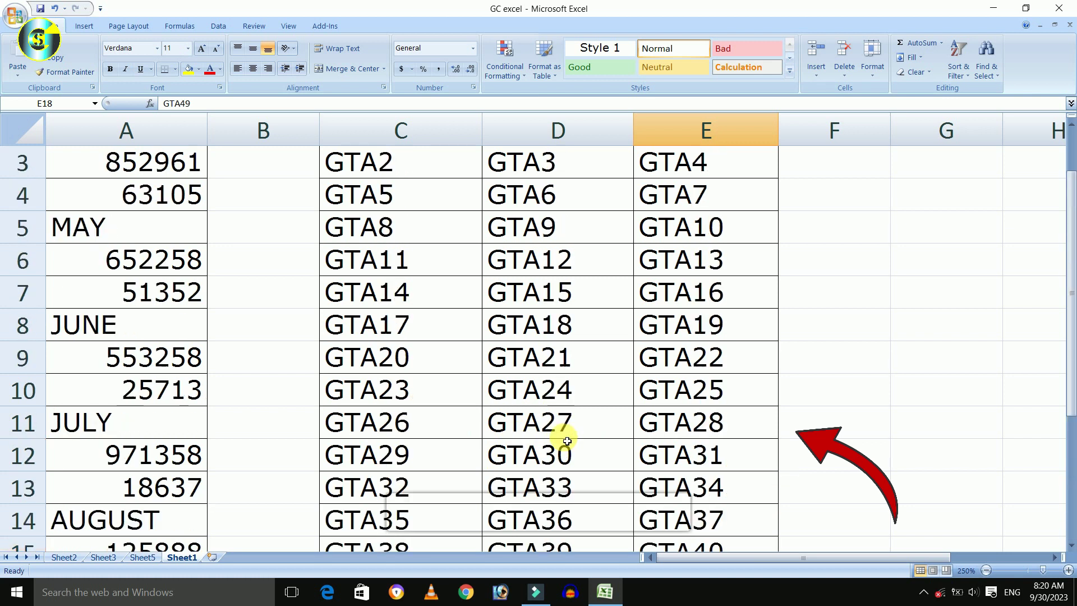
scroll(555, 438, "up", 1)
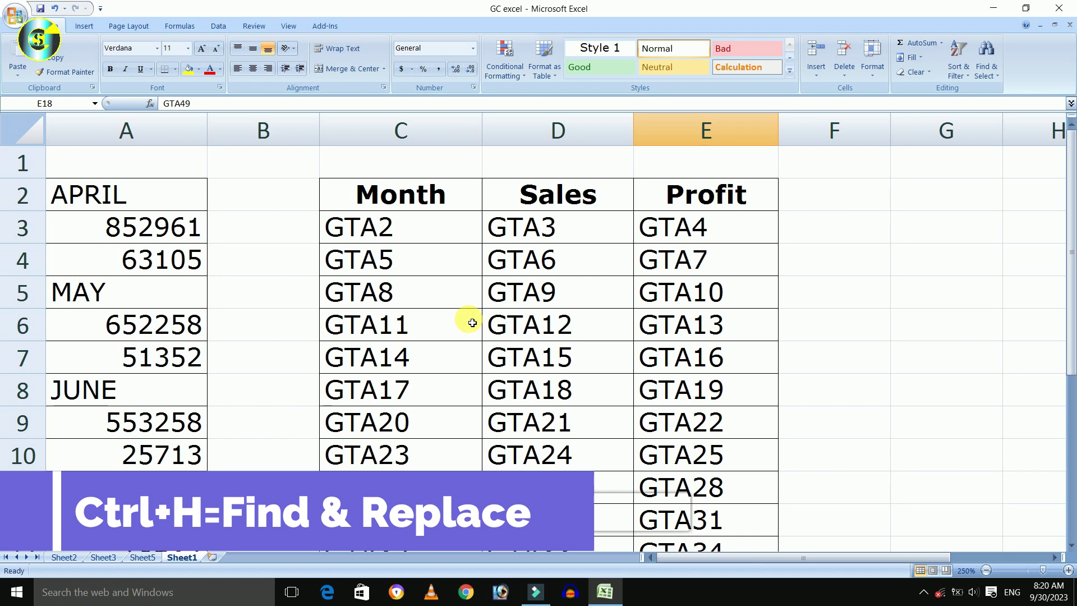
Step: Replace every GT with = across the sheet, making 48 replacements
key("ctrl+h")
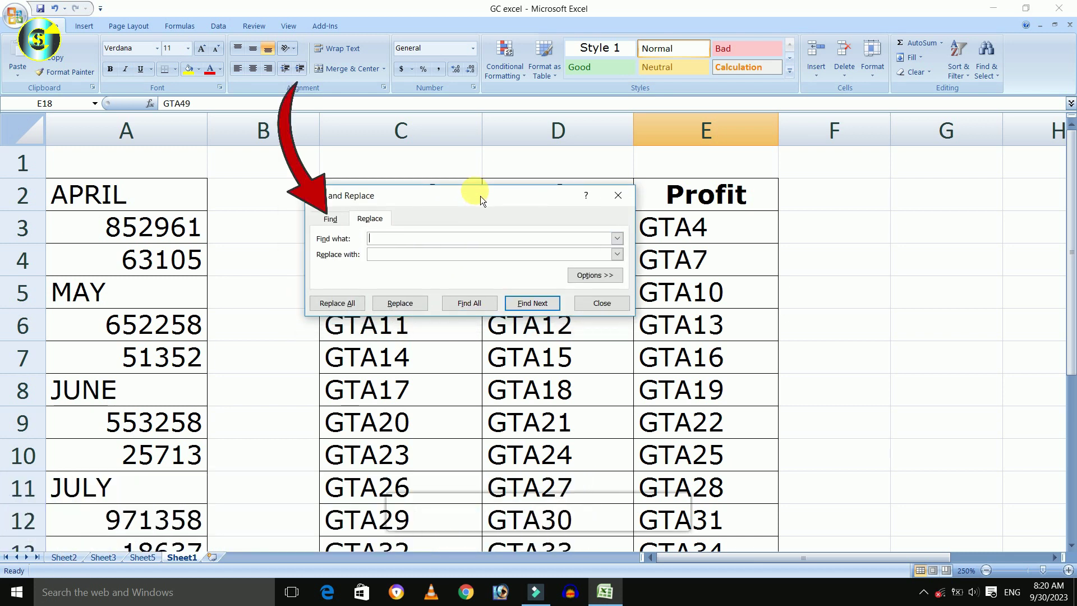
left_click_drag(466, 205, 442, 176)
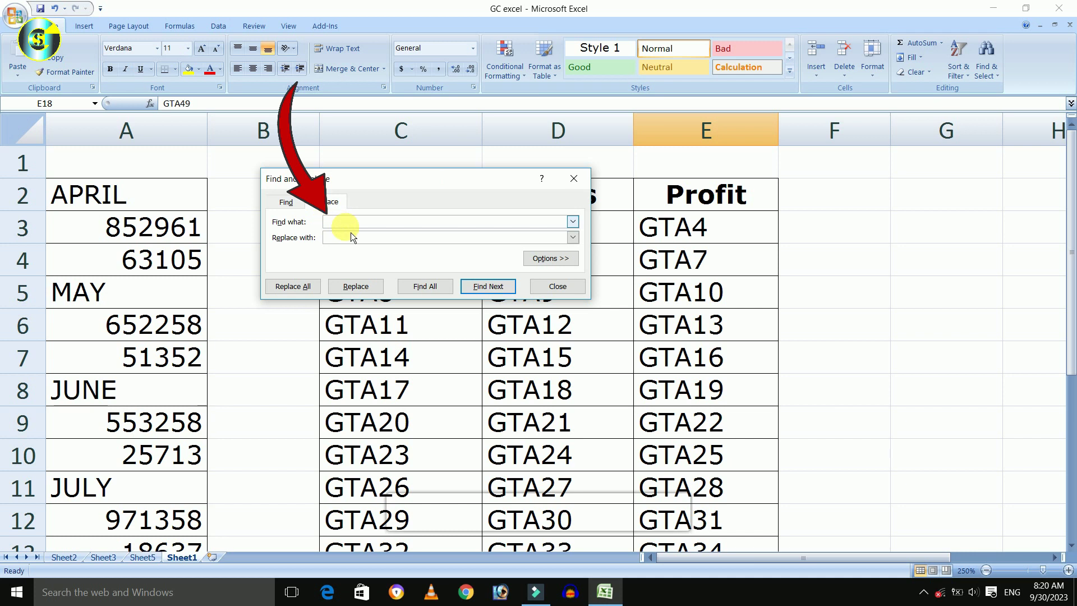
type("GT")
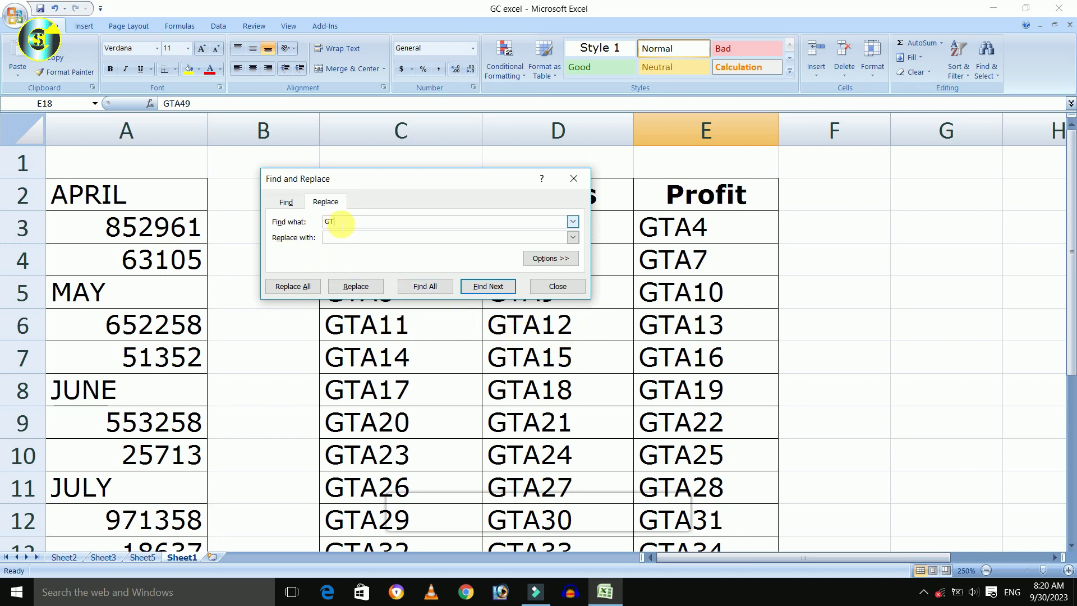
left_click(343, 241)
type("=")
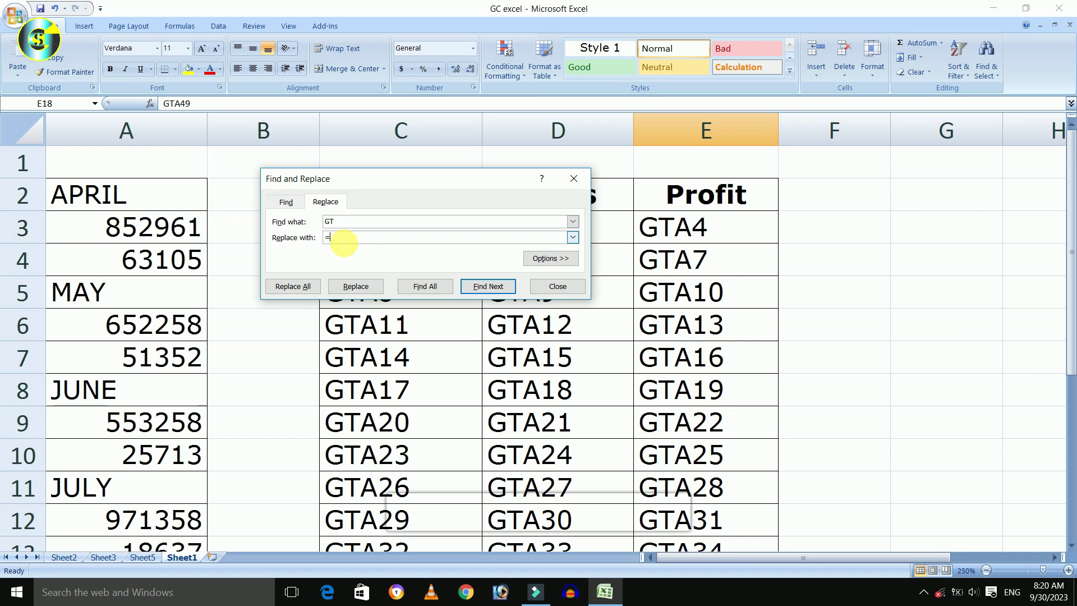
left_click(297, 287)
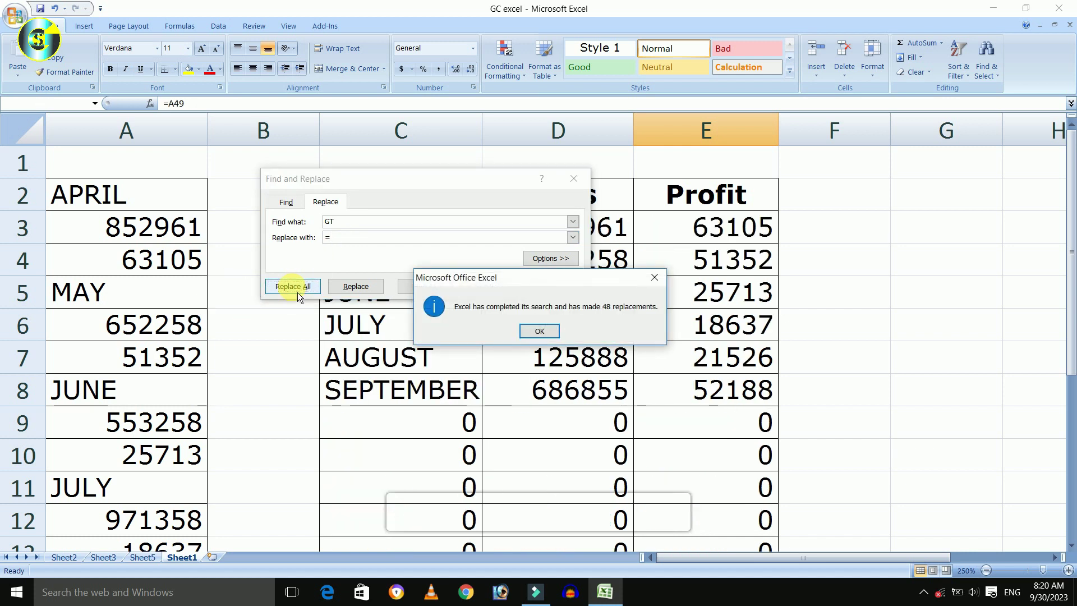
left_click(655, 279)
Step: Close the Replace dialog and review the six month rows in C3:E8
left_click(573, 178)
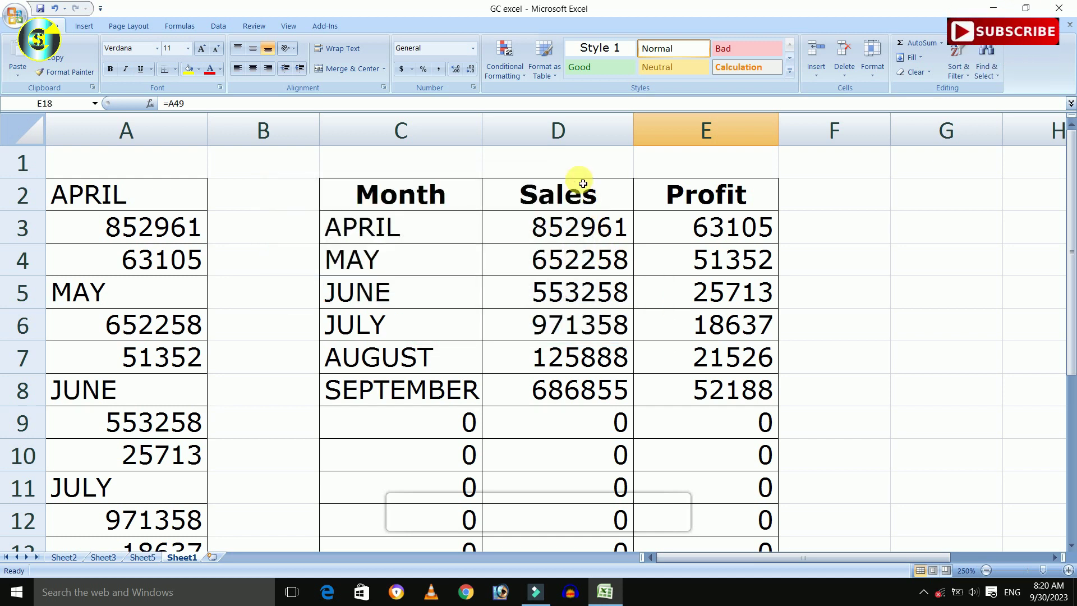
left_click_drag(444, 232, 443, 381)
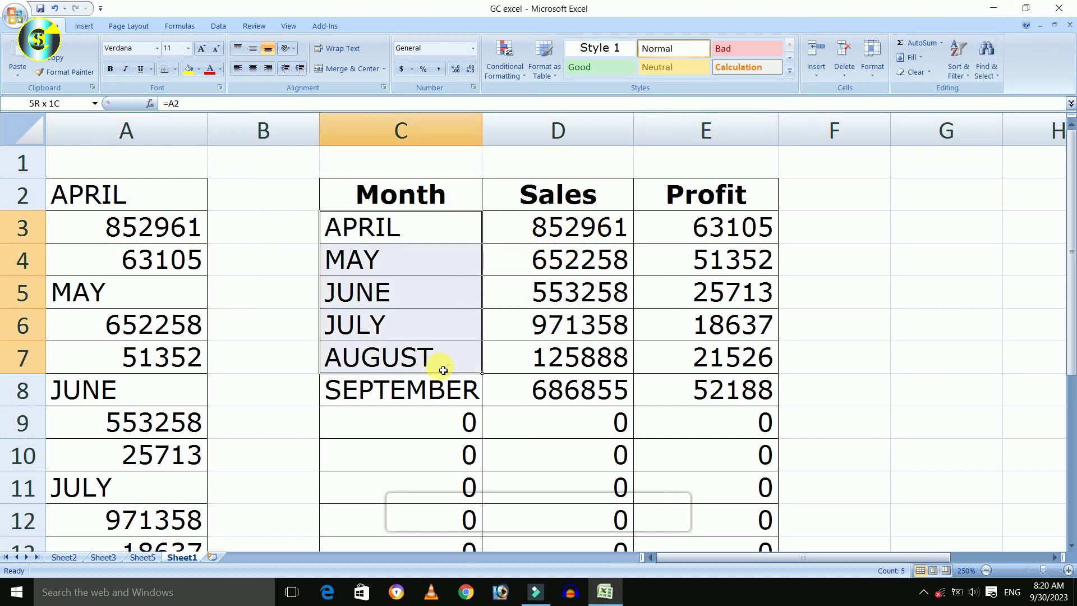
left_click_drag(553, 227, 555, 390)
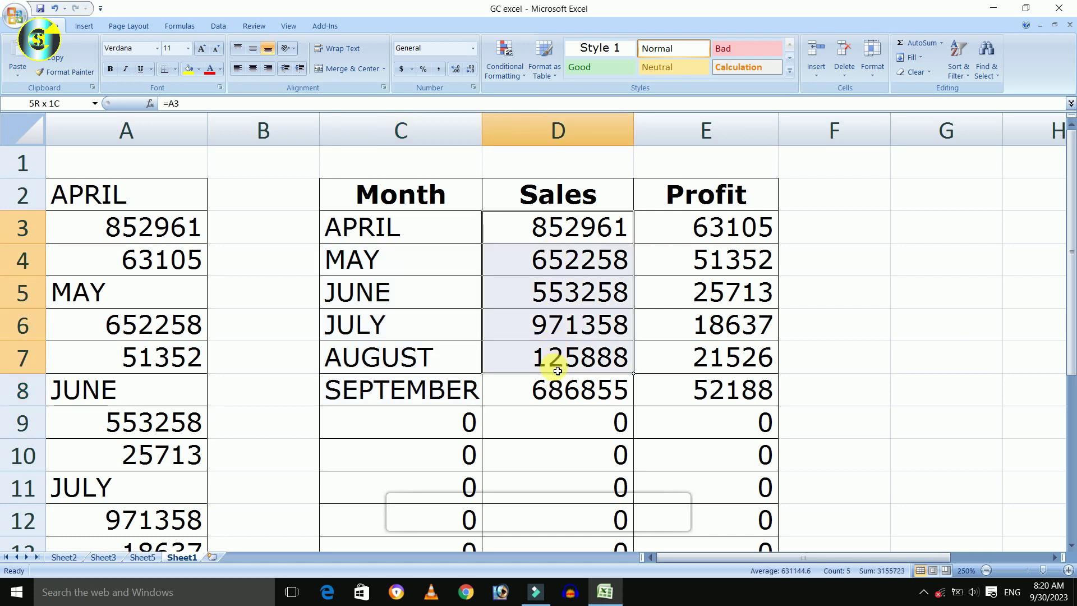
left_click_drag(689, 224, 690, 387)
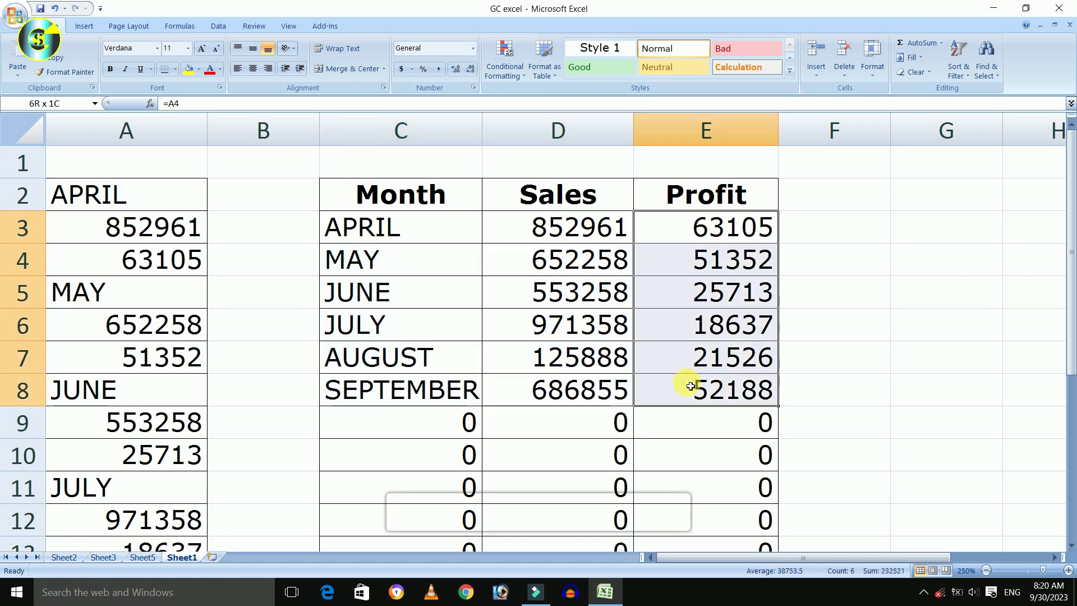
Step: Clear the zero formulas from C9:E18
left_click(431, 425)
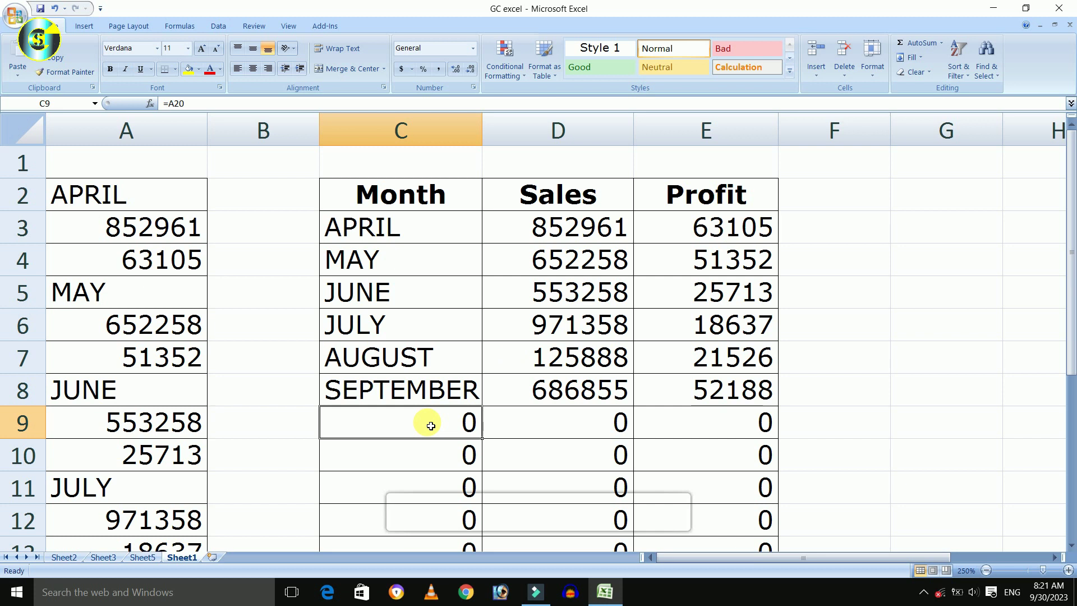
key("shift+Right")
key("shift+Right")
key("ctrl+shift+Down")
key("Delete")
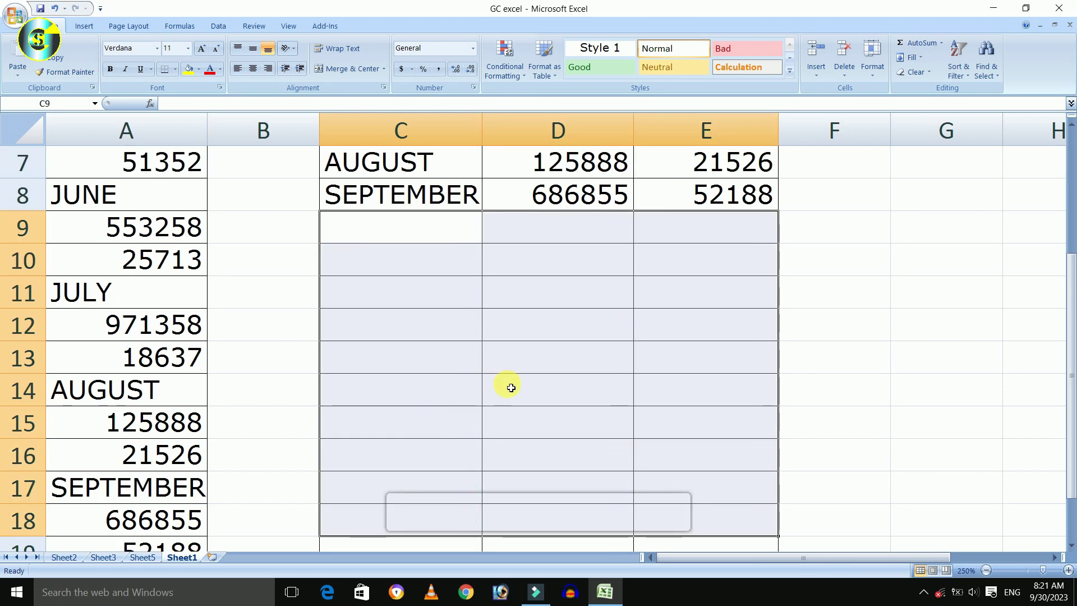
scroll(543, 389, "up", 1)
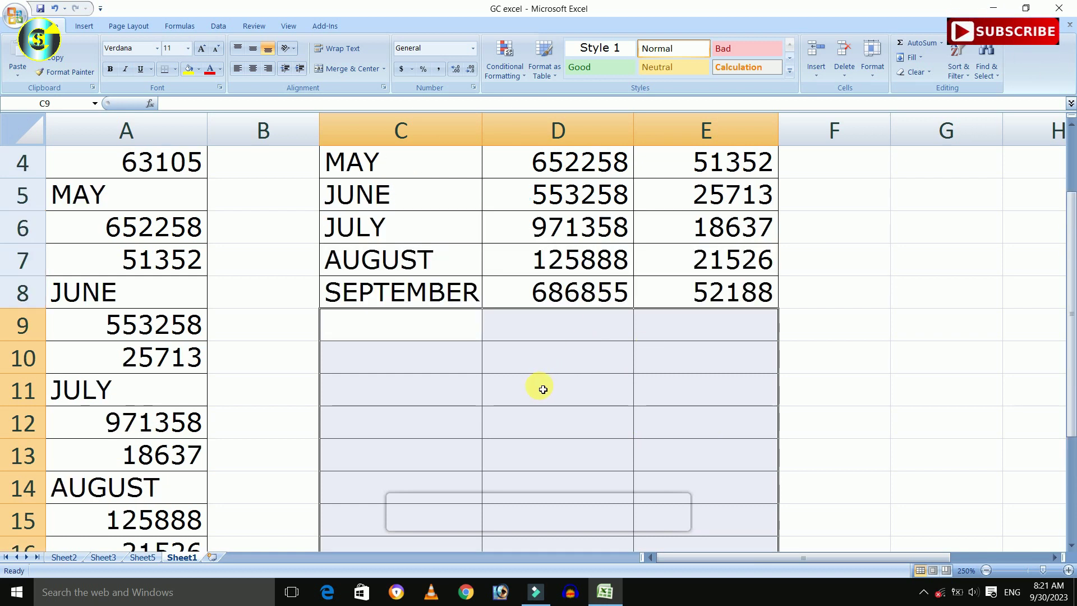
scroll(543, 389, "up", 1)
left_click(488, 426)
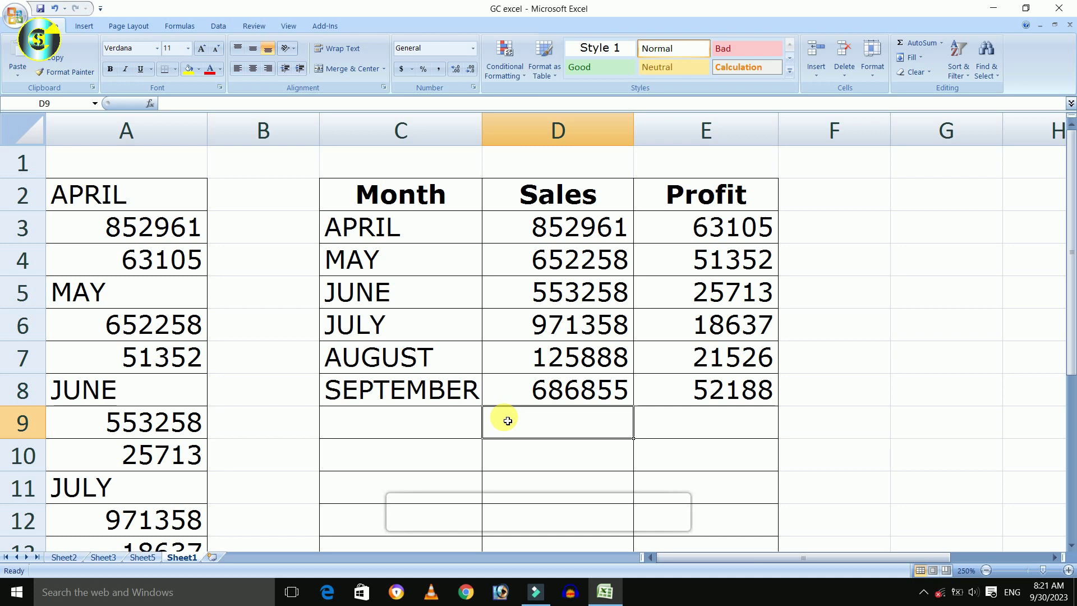
scroll(533, 417, "down", 2)
scroll(533, 418, "down", 3)
scroll(533, 418, "up", 5)
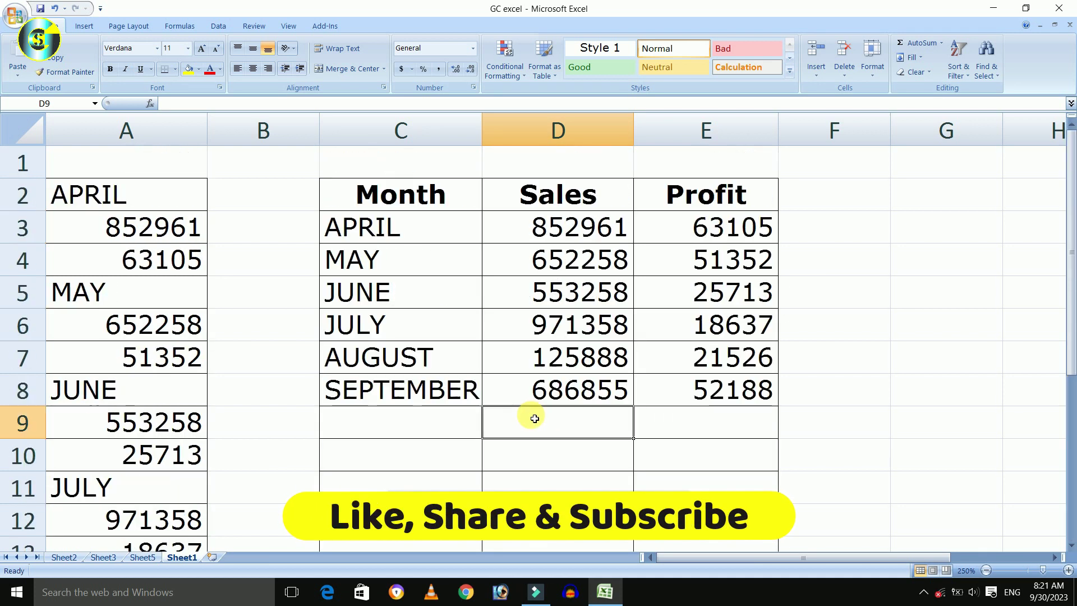